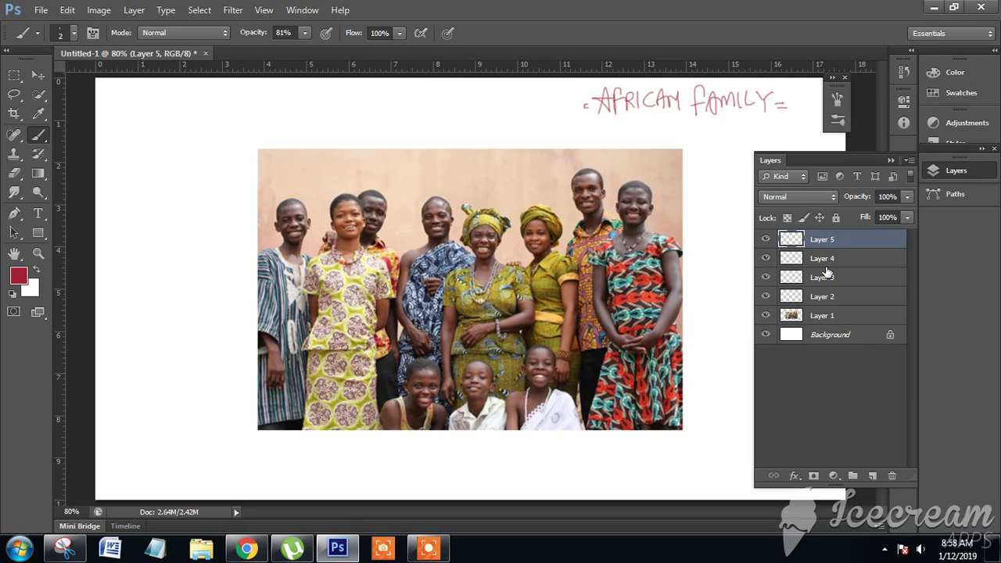
Make Layer 4 the active layer and collapse the Layers panel to clear the canvas
left_click(825, 262)
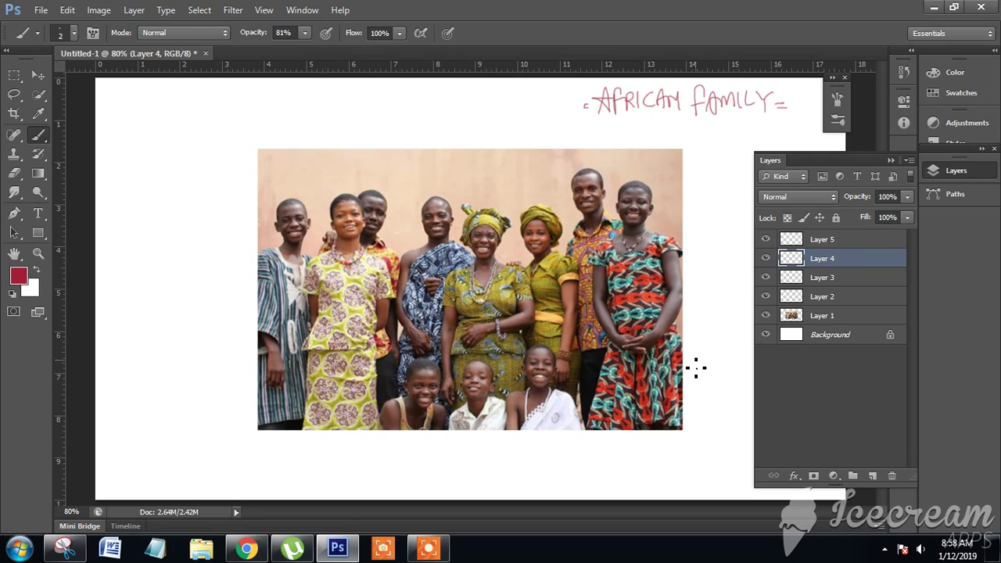
left_click(890, 160)
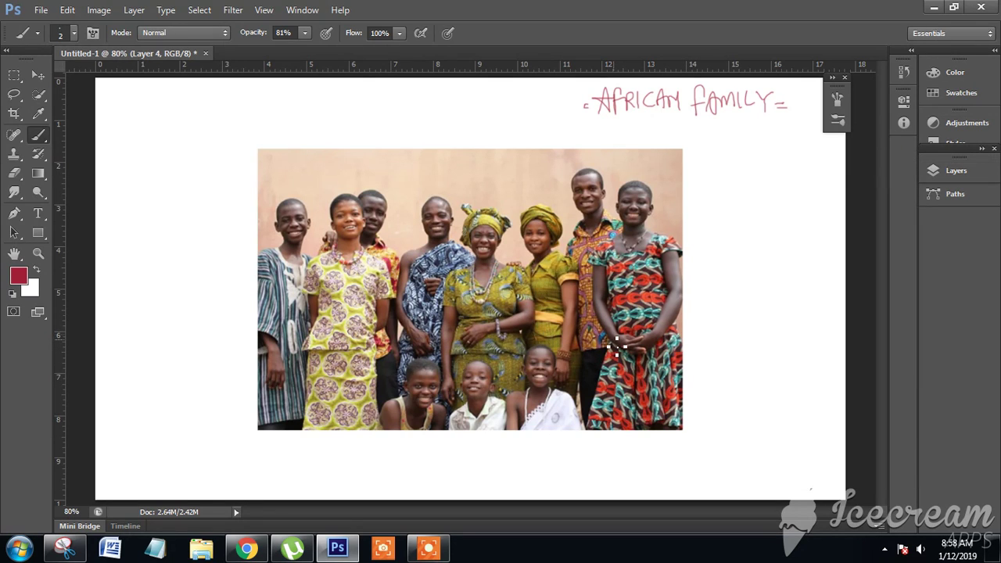
Examine the faces and clothing in the family photo close up, then view the whole group
key("ctrl+plus")
key("ctrl+plus")
key("ctrl+plus")
scroll(470, 352, "up", 5)
scroll(485, 406, "left", 3)
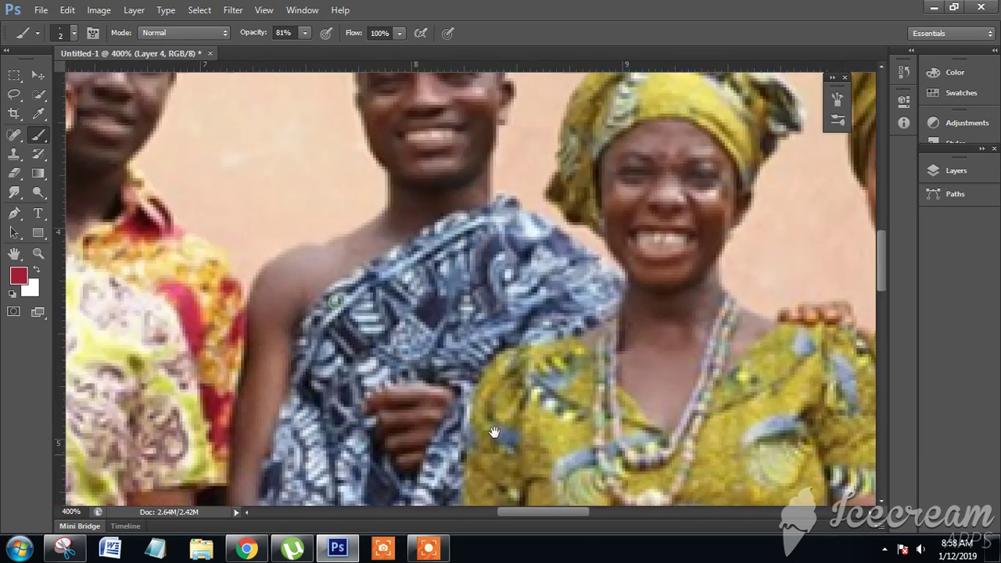
key("ctrl+minus")
key("ctrl+minus")
key("ctrl+minus")
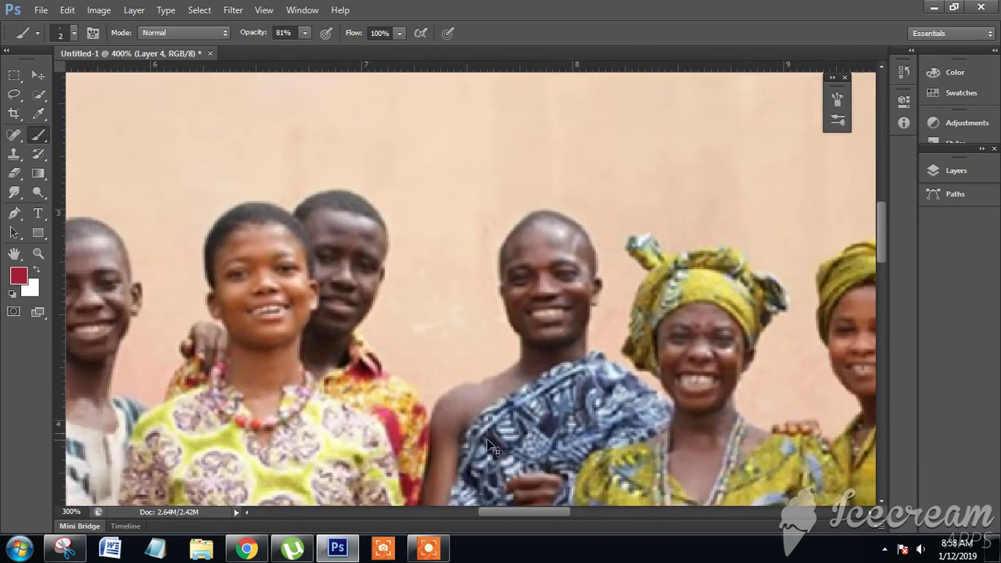
left_click_drag(544, 406, 529, 345)
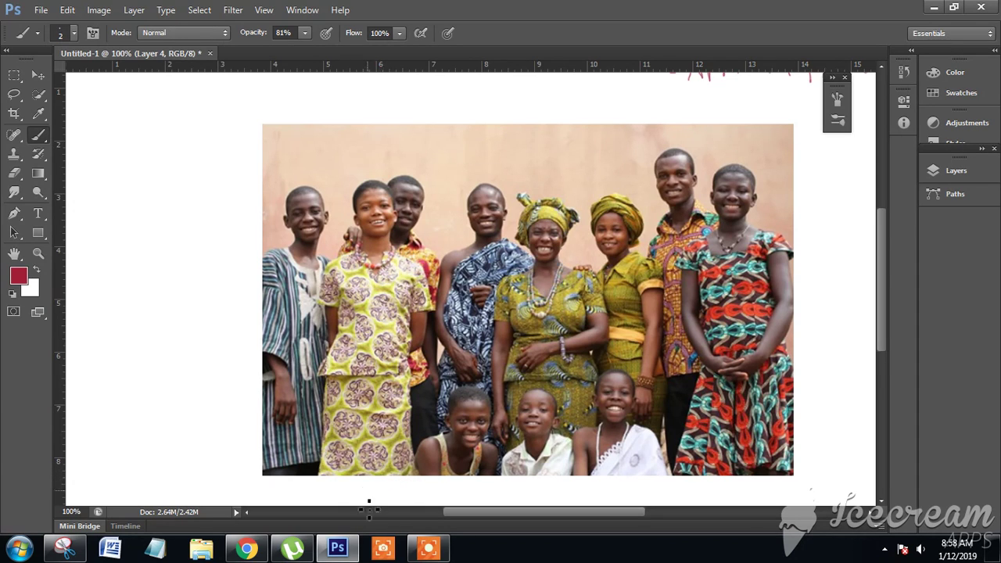
left_click(427, 550)
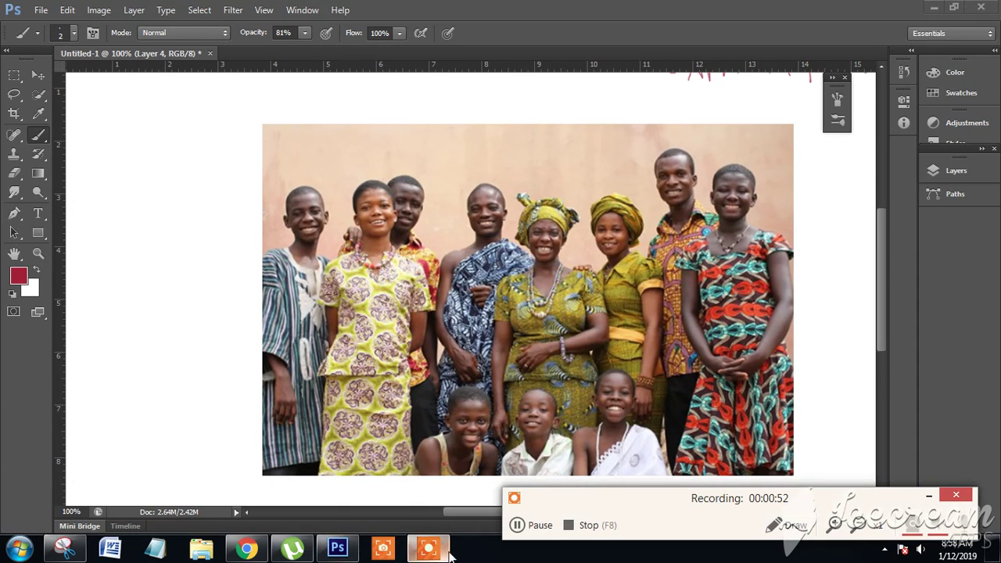
left_click(516, 525)
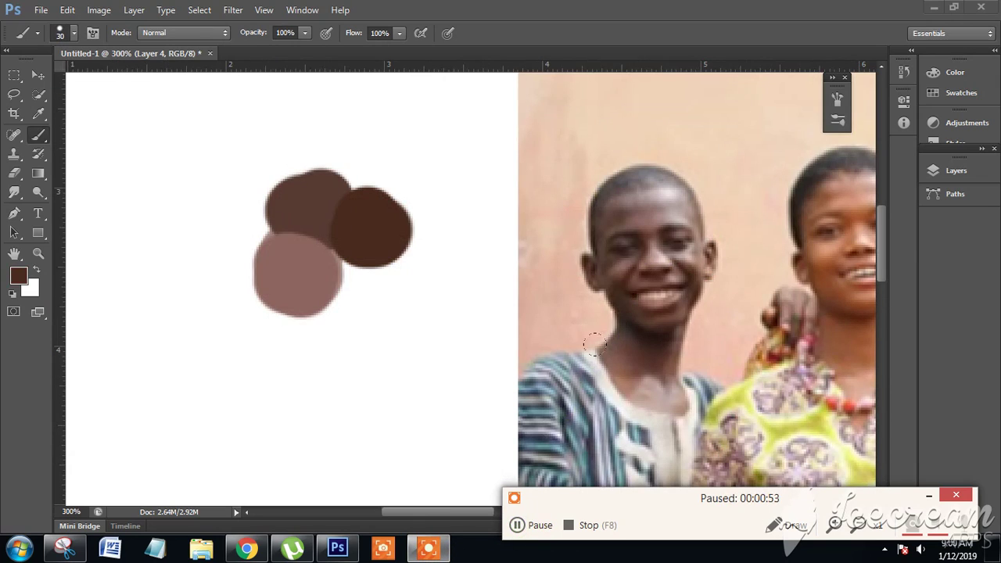
key("F7")
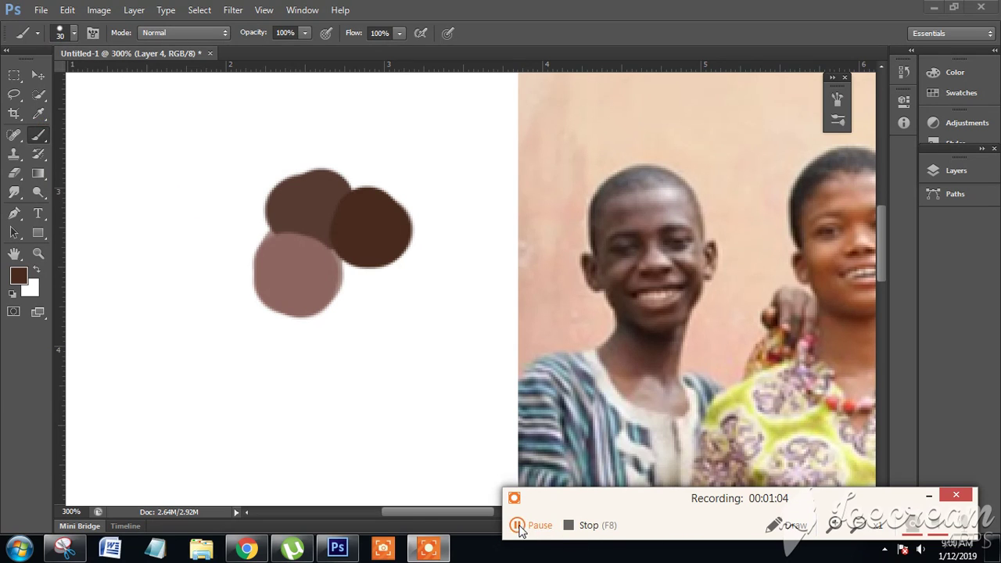
left_click(518, 525)
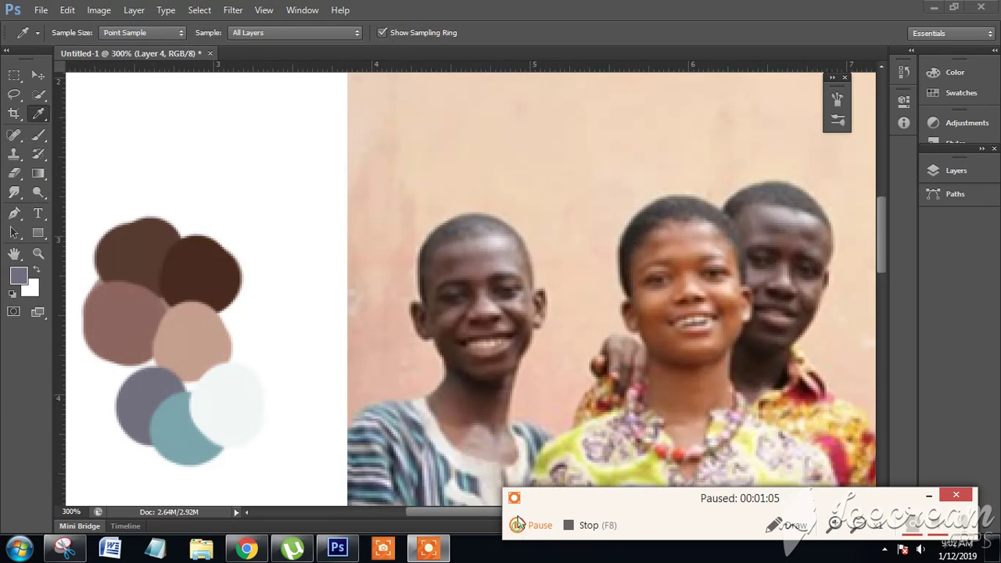
left_click(520, 524)
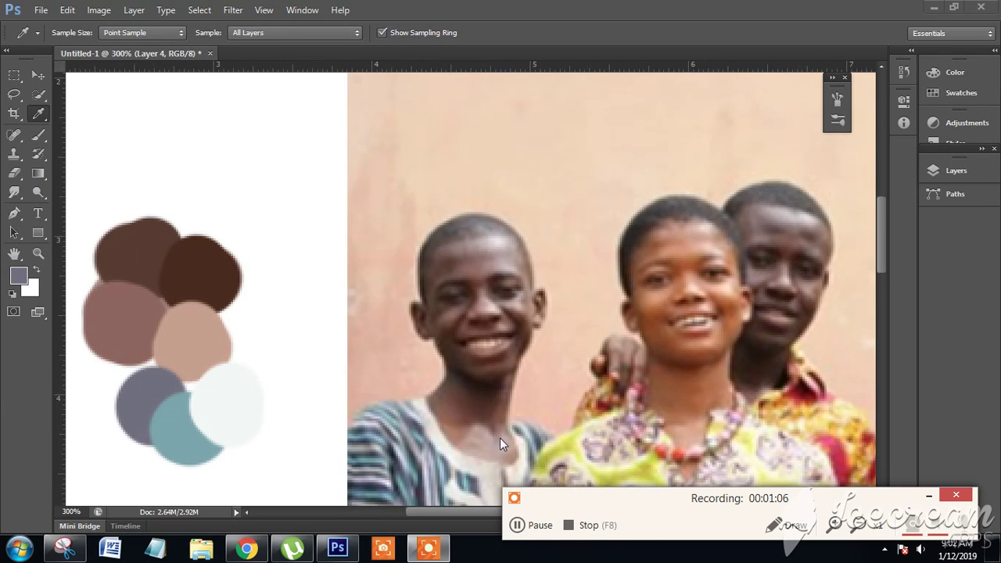
Sample the salmon highlight on the forehead of the woman in the yellow patterned dress and paint a round swatch beside the photo
scroll(493, 426, "down", 1)
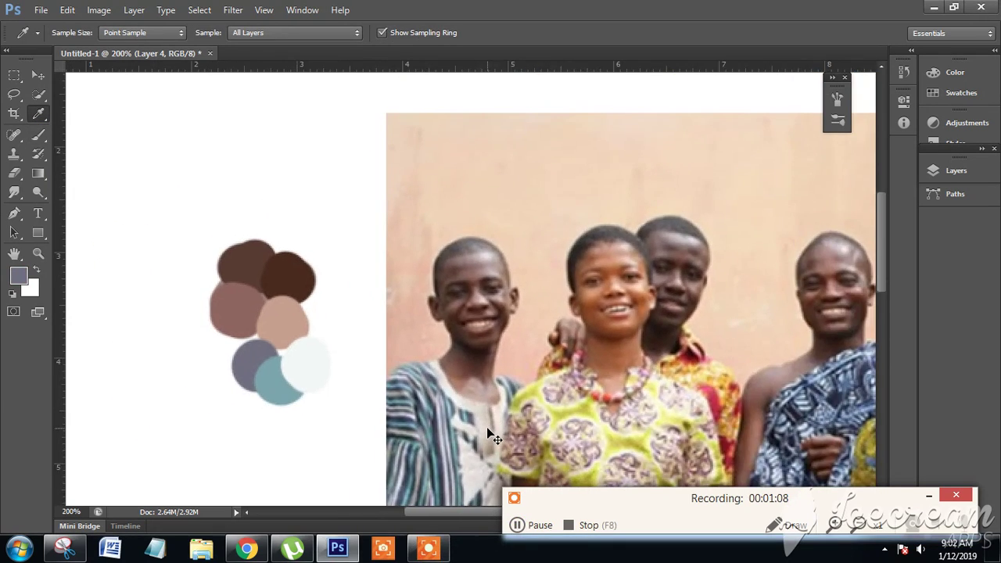
left_click_drag(506, 315, 438, 305)
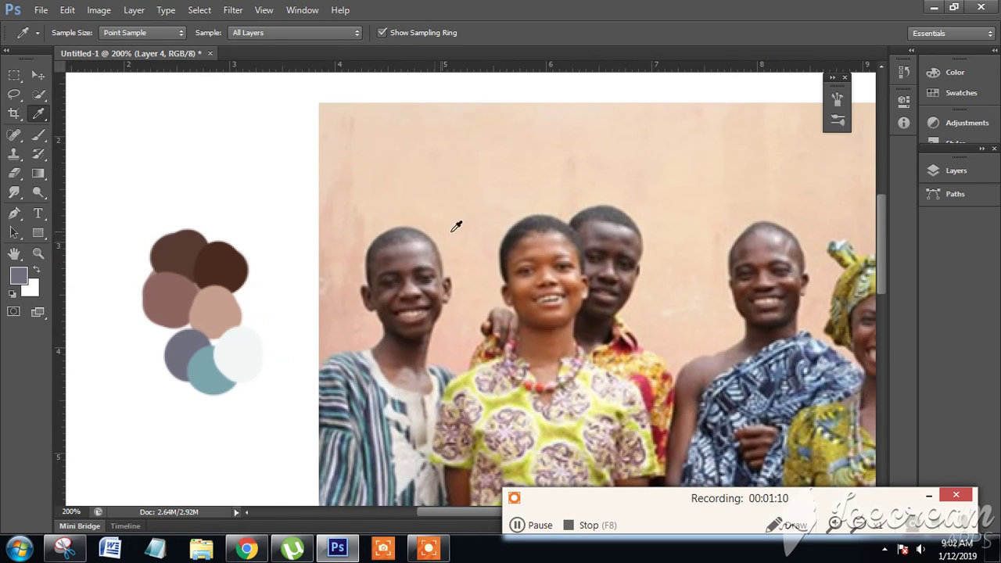
left_click(546, 245)
key("b")
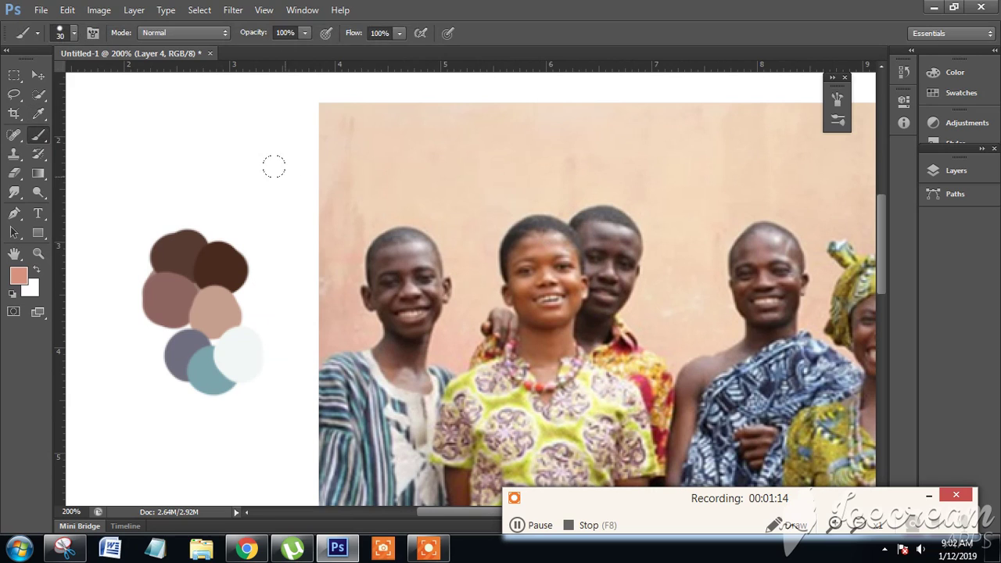
left_click_drag(274, 166, 287, 180)
Sample the medium brown skin tone from the same woman's face and paint a swatch overlapping the salmon one
key("i")
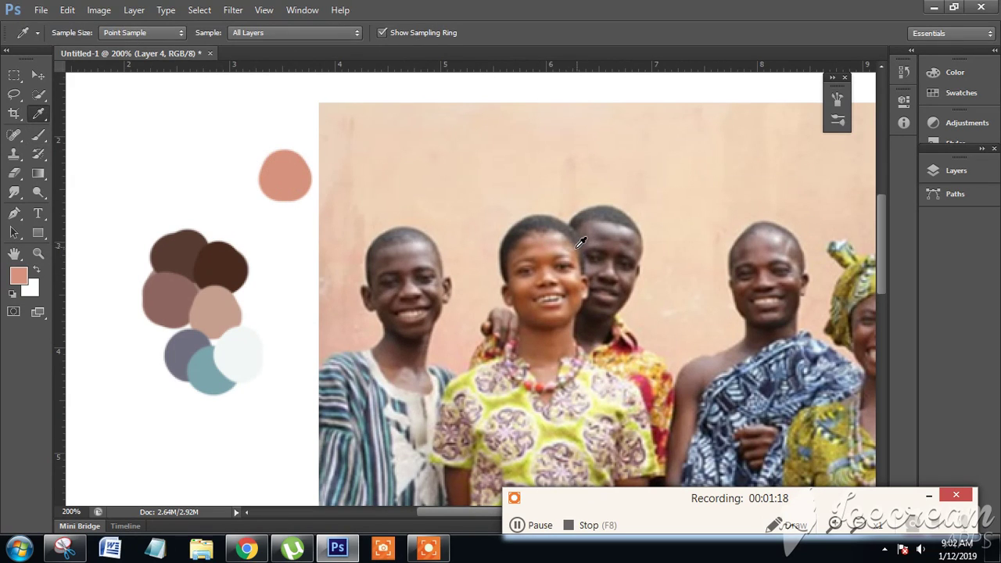
left_click(574, 239)
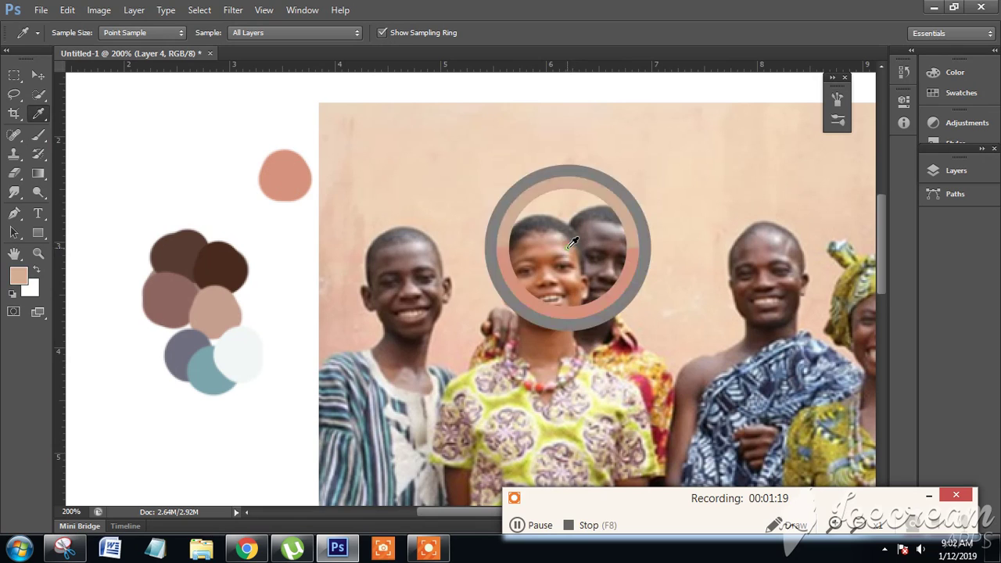
left_click(526, 249)
key("b")
mouse_move(263, 149)
left_mouse_down()
mouse_move(268, 156)
mouse_move(255, 141)
left_mouse_up()
Sample the dark grey of the woman's hair and paint a swatch next to the brown and salmon ones
key("i")
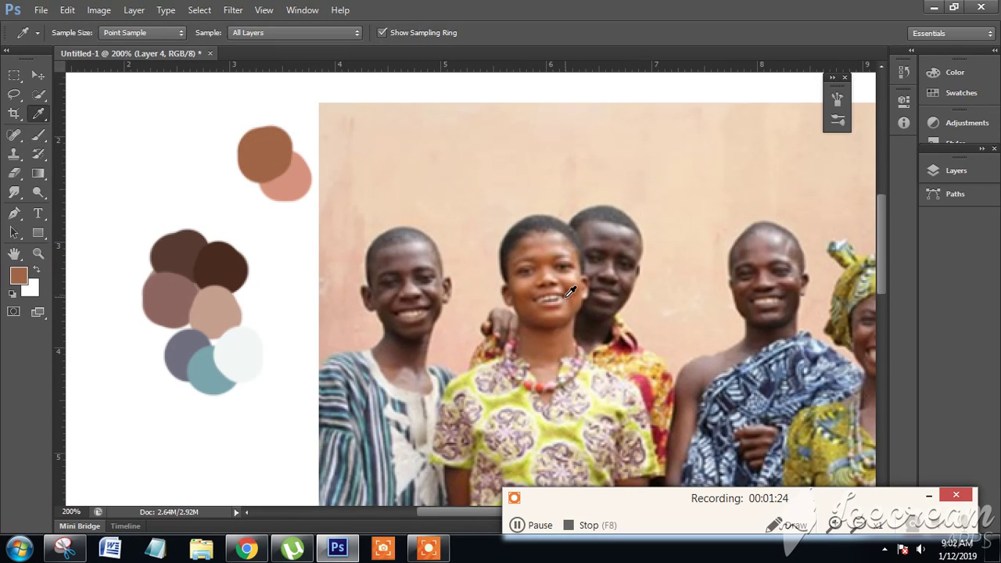
left_click(548, 214)
key("b")
left_click_drag(238, 160, 244, 170)
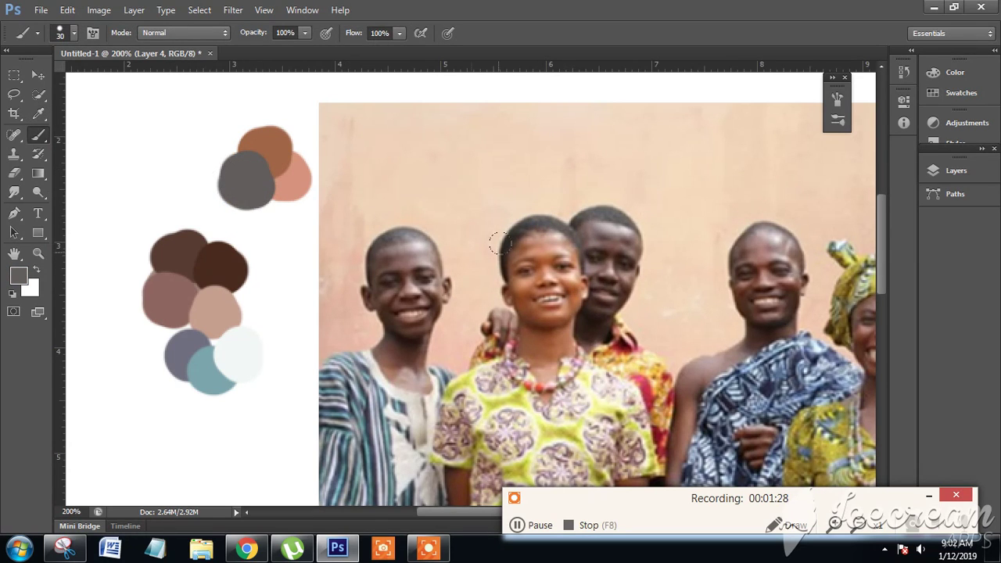
Sample the pale peach tone at the woman's smile and paint a swatch below the grey and salmon ones
key("i")
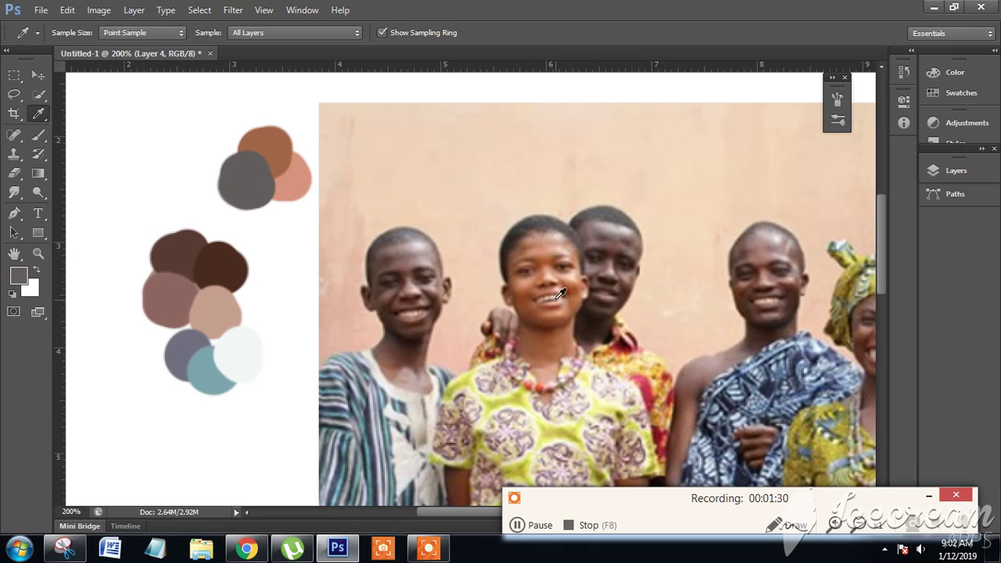
left_click(556, 295)
key("b")
left_click(275, 215)
left_click_drag(266, 197, 286, 205)
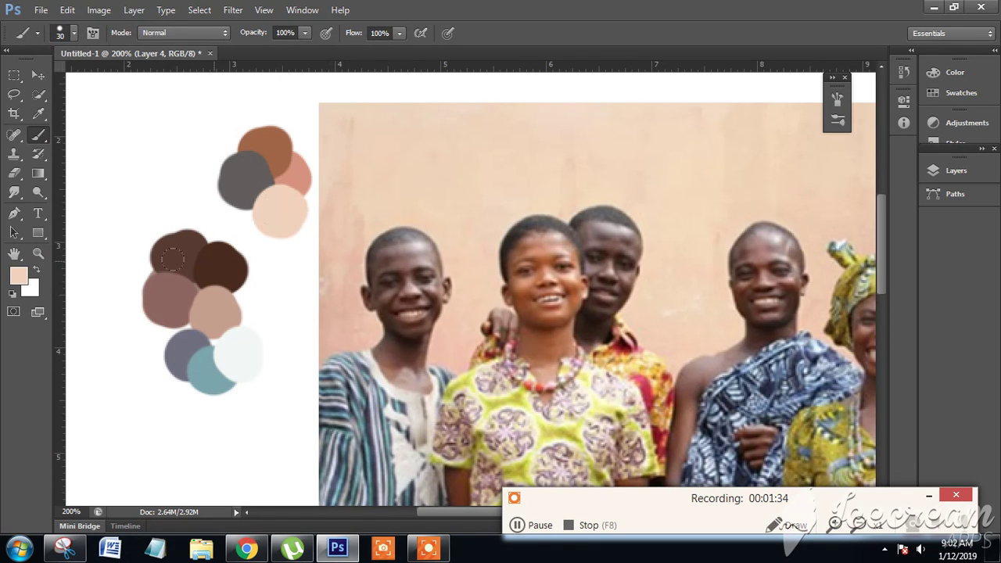
Compare the brown, grey and salmon swatches in the foreground Color Picker and accept the salmon colour d6927d
left_click(22, 277)
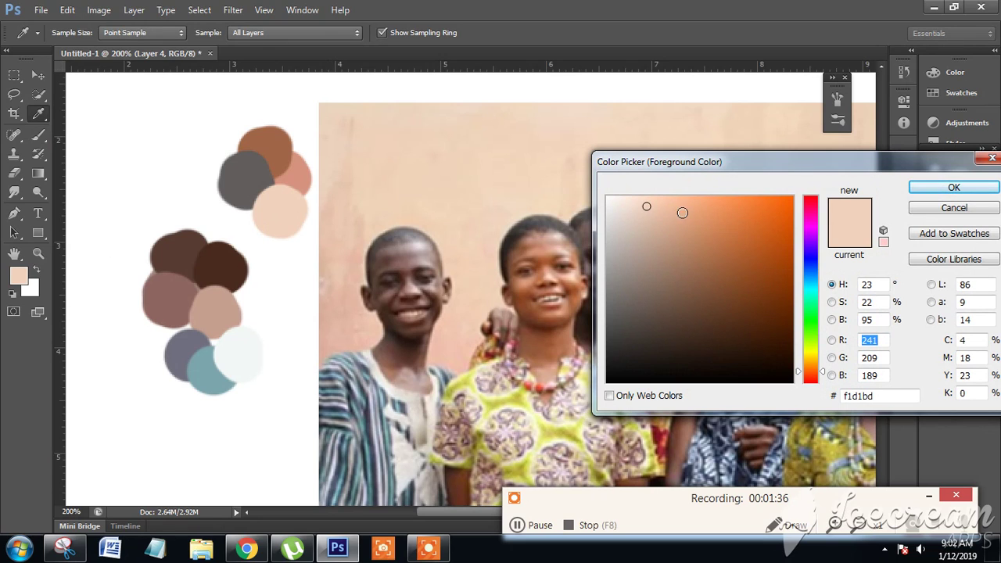
left_click(270, 148)
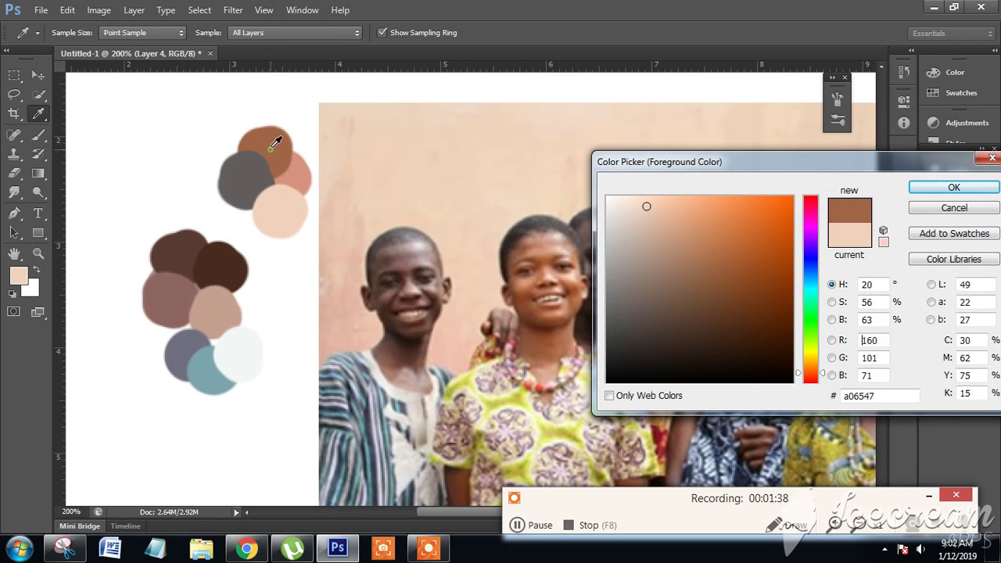
left_click(258, 171)
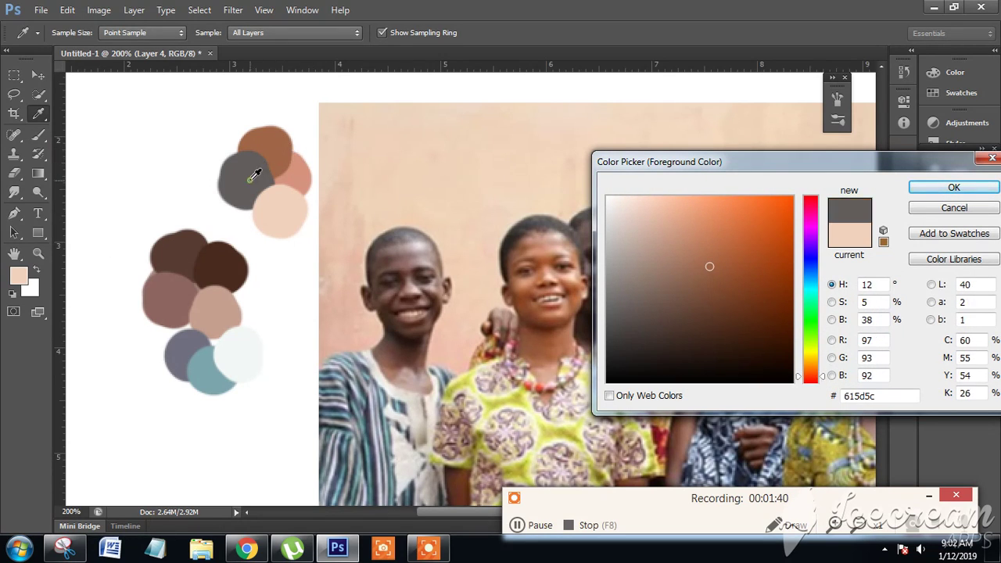
left_click(295, 171)
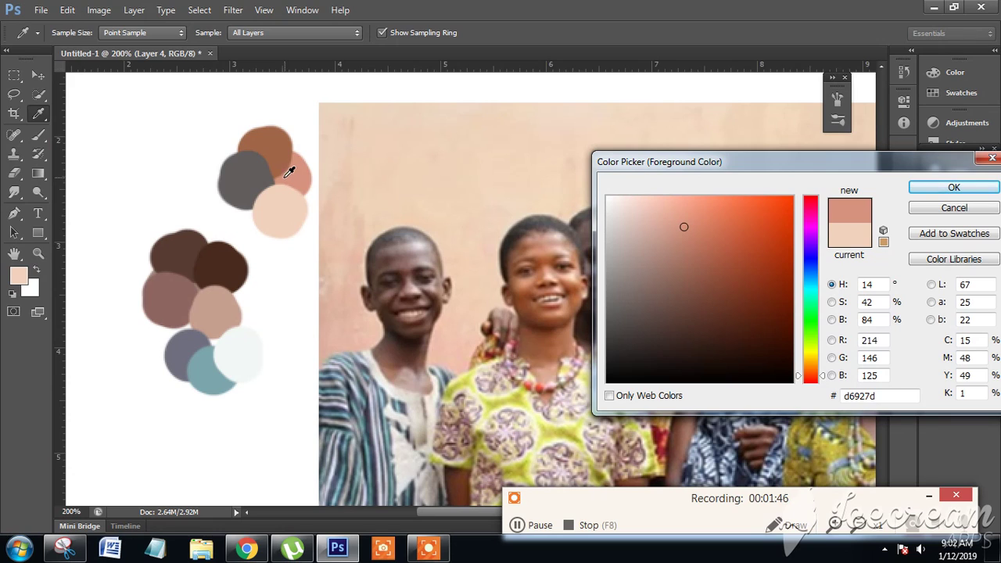
left_click(272, 151)
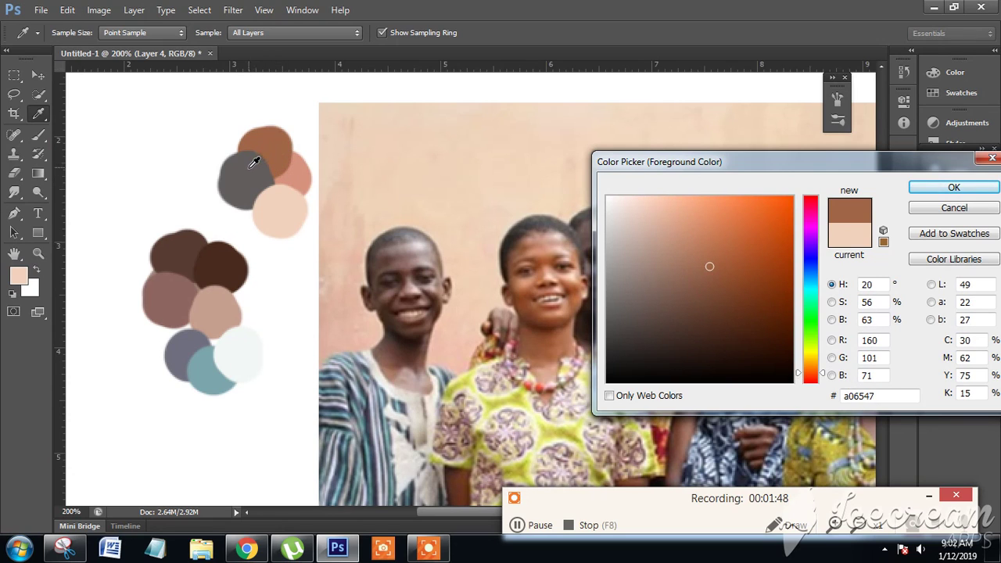
left_click(254, 167)
left_click(278, 193)
left_click(298, 173)
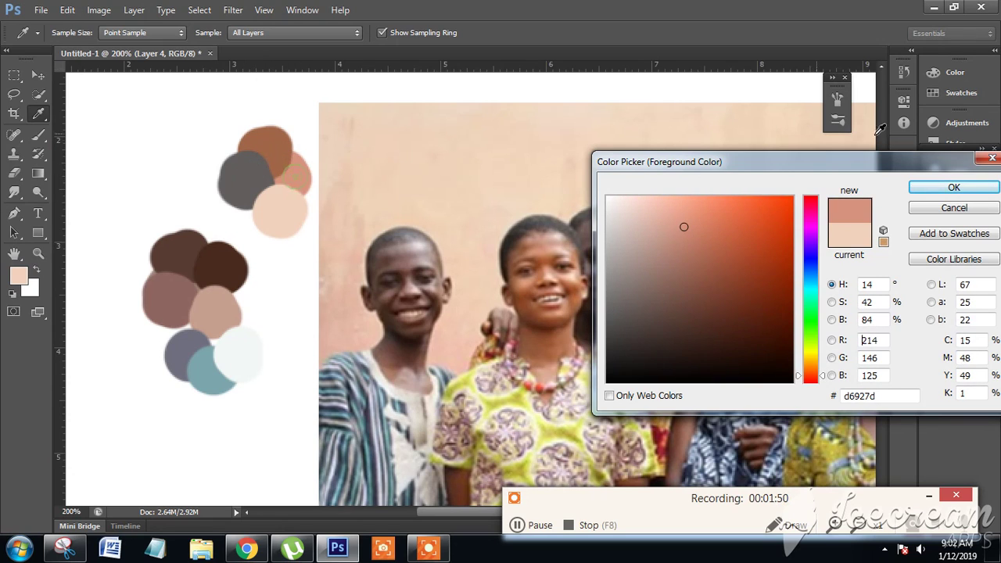
left_click(954, 187)
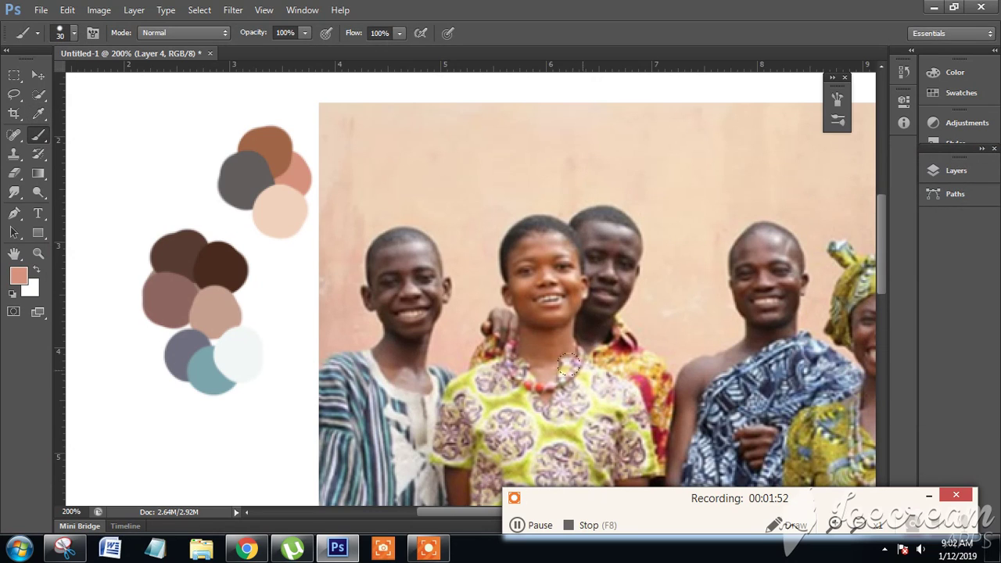
Sample the yellow-green of the woman's patterned dress and paint a swatch below the peach one
key("i")
left_click(555, 425)
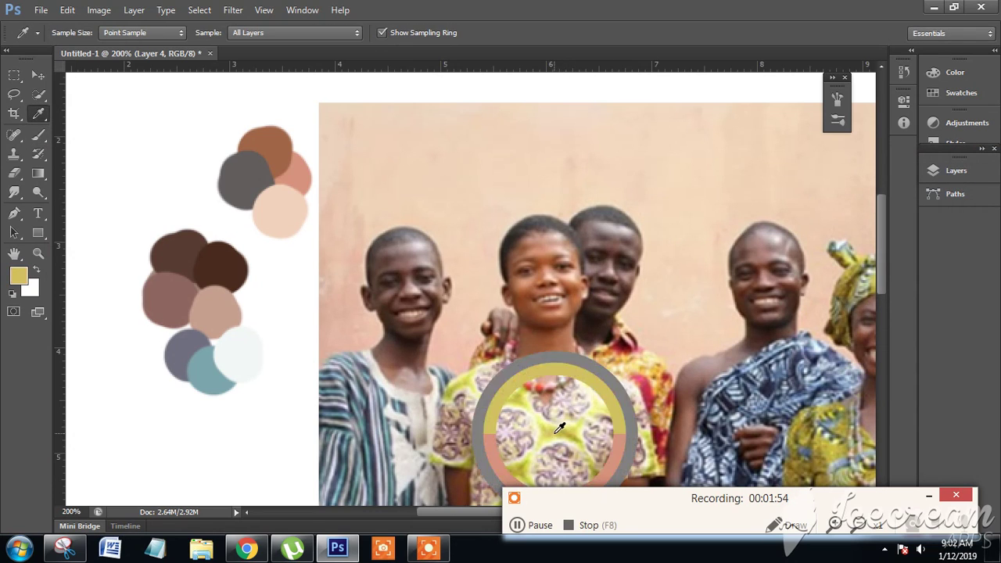
key("b")
left_click_drag(281, 242, 284, 236)
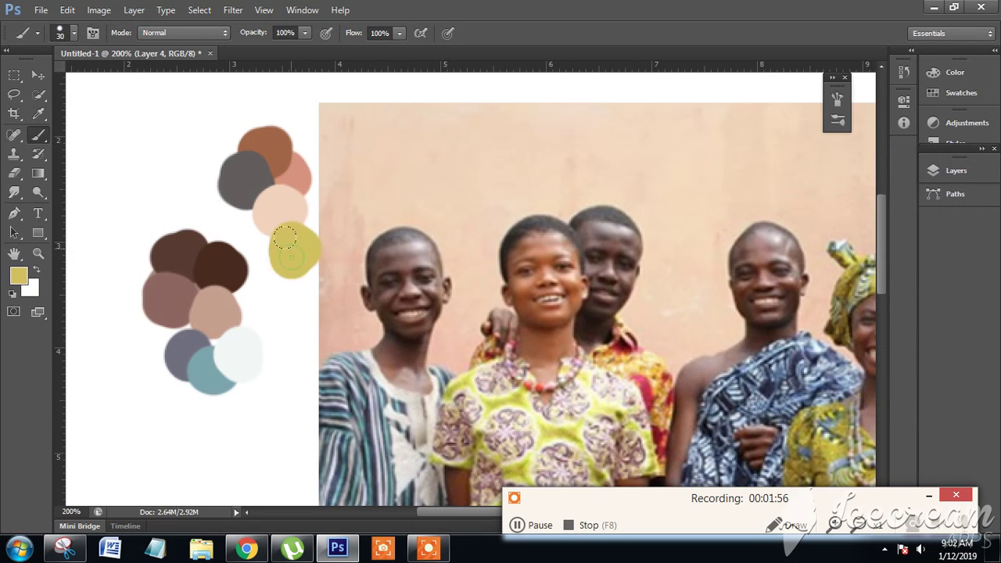
Sample the pale mauve of the dress's floral print and paint a swatch beside the peach and yellow ones
key("i")
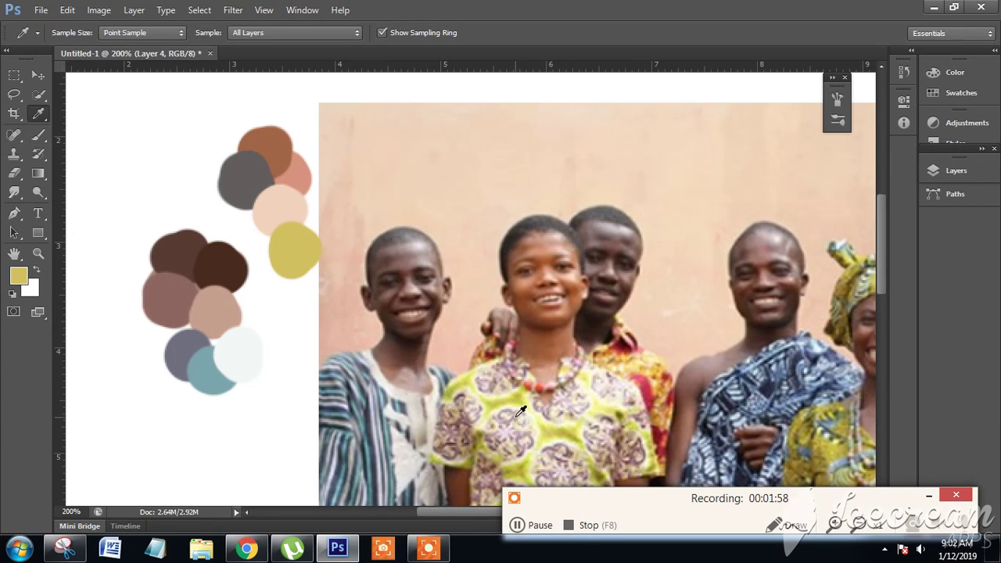
left_click(344, 274)
key("b")
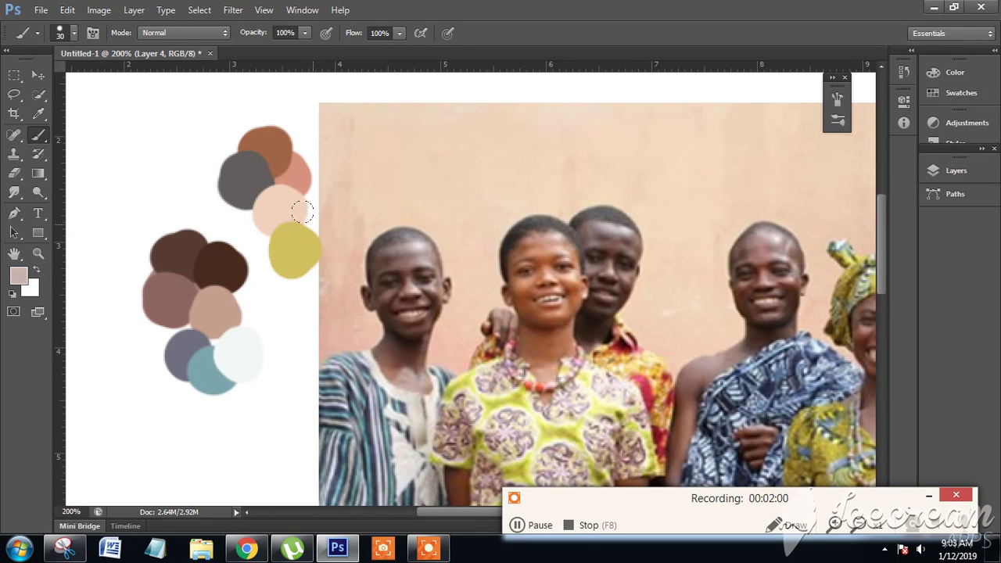
left_click_drag(310, 207, 305, 209)
Sample the dark brown shadow under the woman's chin and paint a swatch above the medium brown one
key("i")
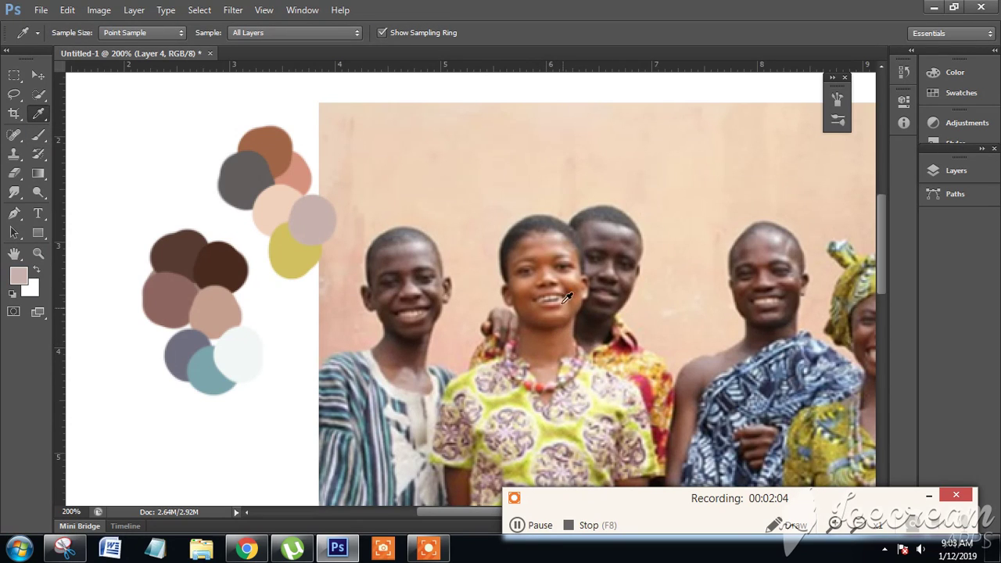
left_click(543, 322)
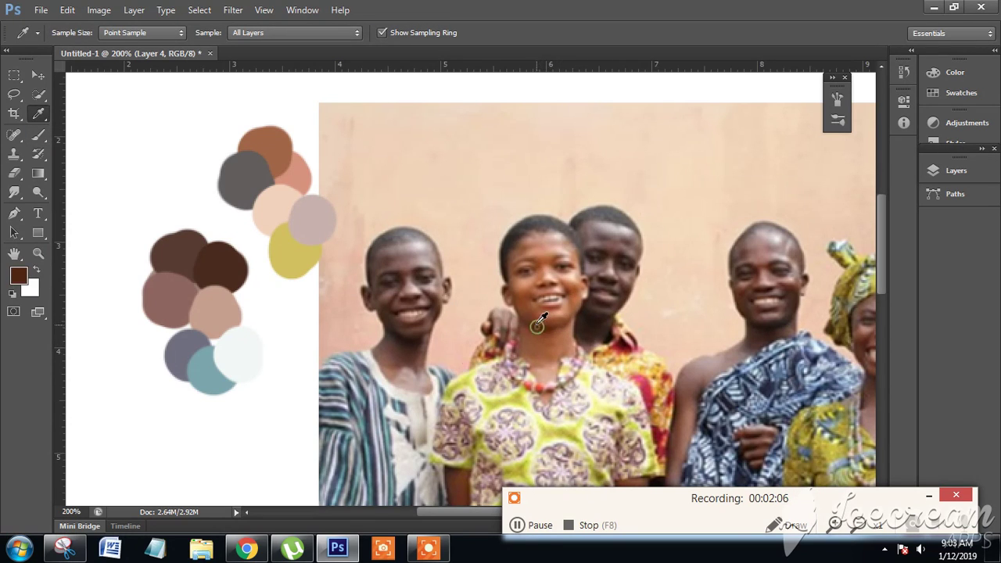
key("b")
mouse_move(284, 133)
left_mouse_down()
mouse_move(300, 147)
mouse_move(297, 119)
left_mouse_up()
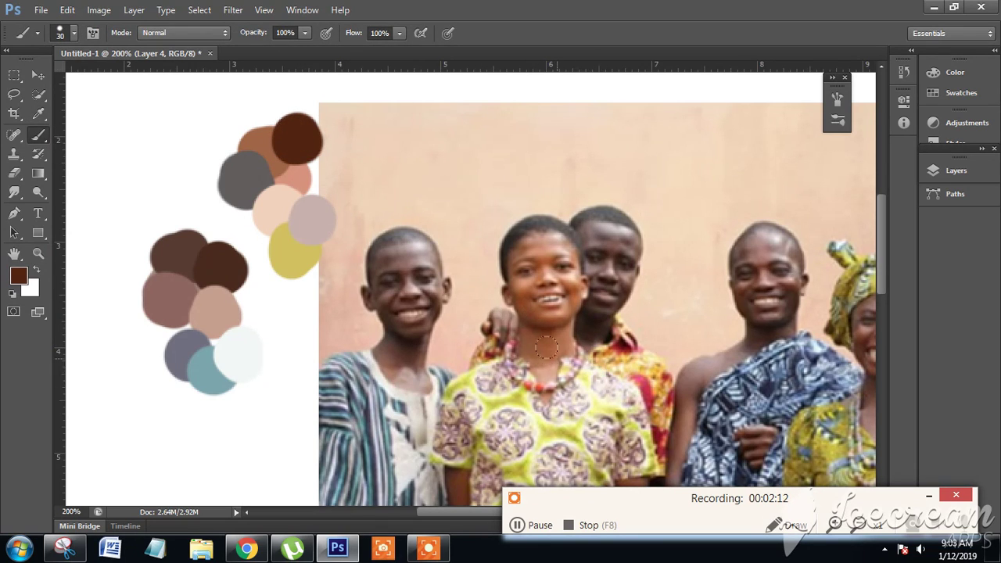
Sample the brown skin of the man behind the woman and paint a swatch above the photo with the 30 px brush
key("i")
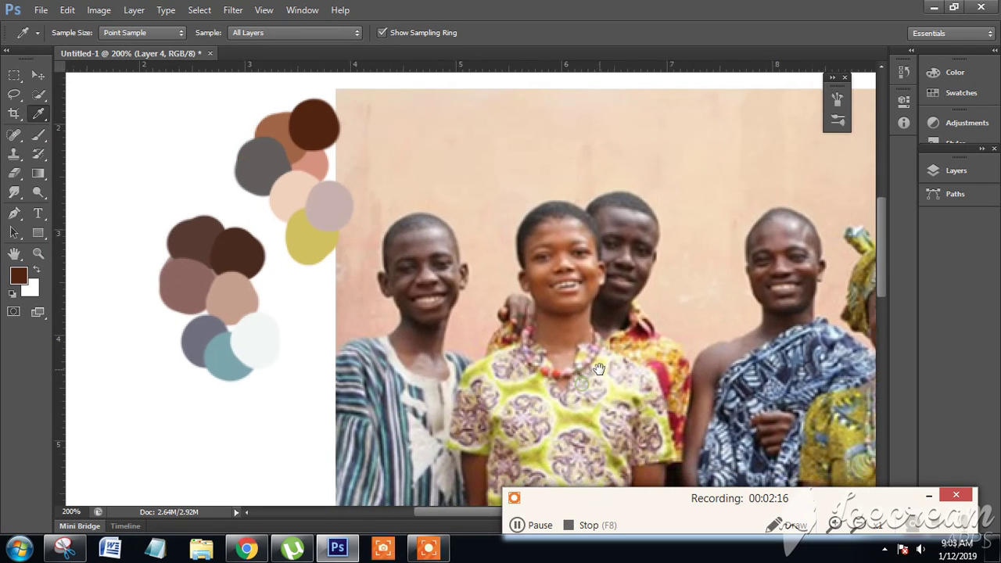
key("ctrl+minus")
left_click_drag(580, 346, 497, 340)
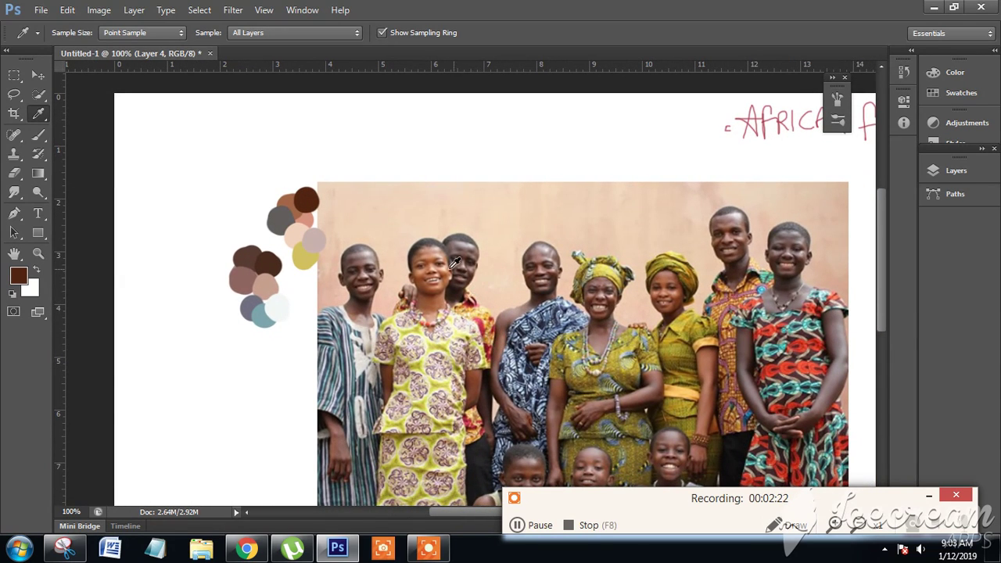
left_click(466, 251)
key("b")
left_click_drag(411, 165, 415, 165)
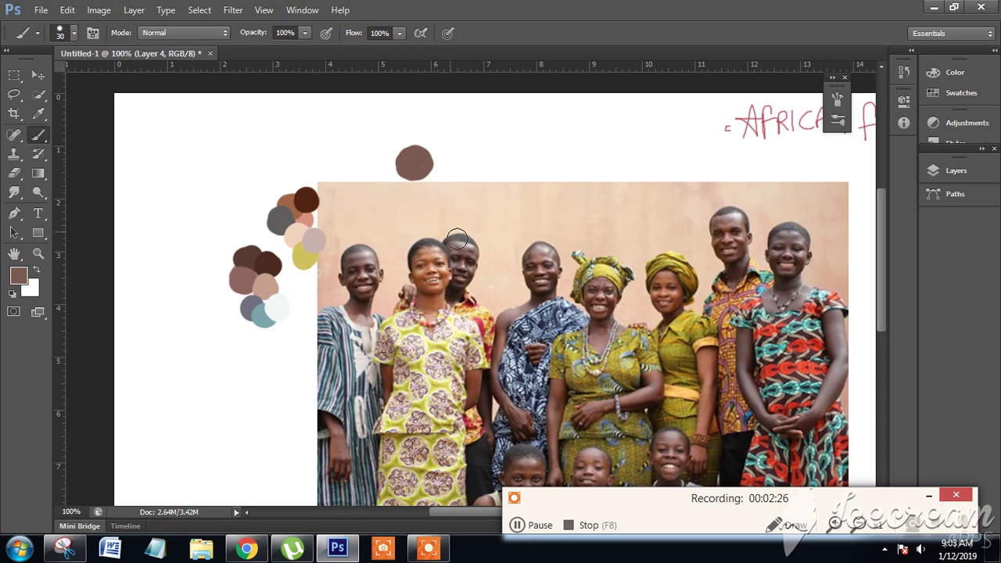
Sample the pale grey highlight at the edge of his head and paint a swatch beside the brown one
key("i")
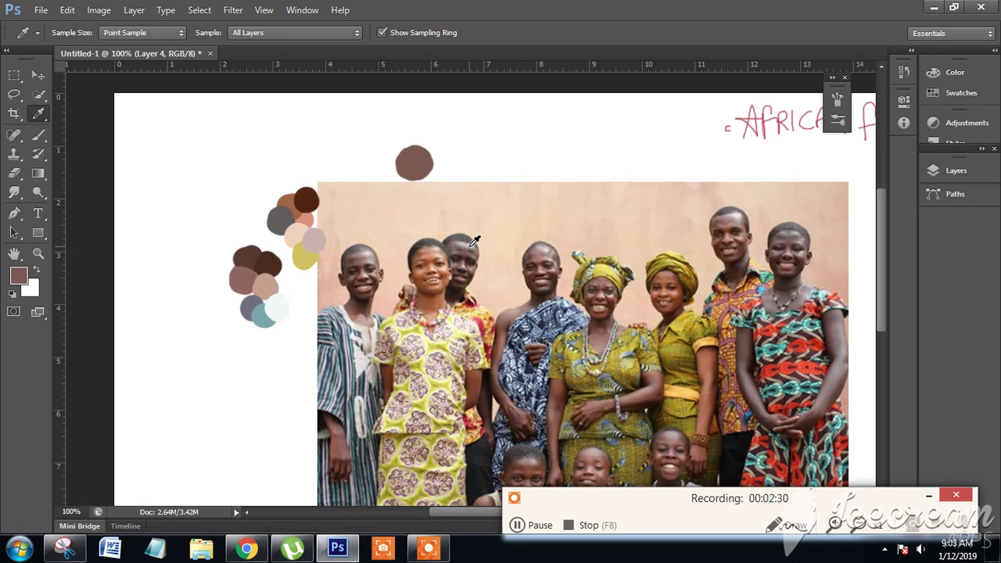
left_click(473, 242)
key("b")
mouse_move(429, 156)
left_mouse_down()
mouse_move(449, 149)
mouse_move(446, 157)
left_mouse_up()
Sample the dark maroon of his patterned shirt's collar and paint a swatch below the brown and pale grey ones
key("i")
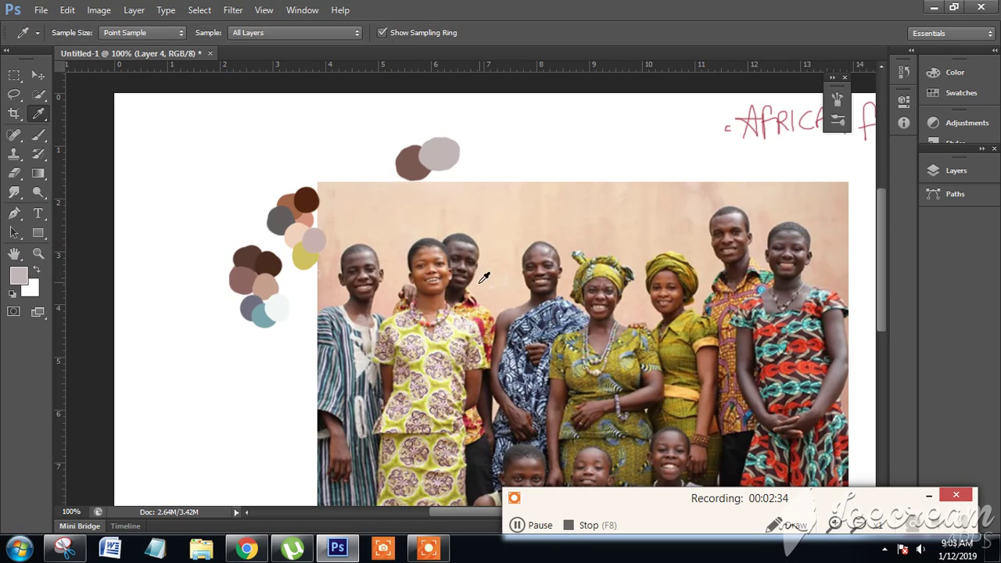
left_click(471, 302)
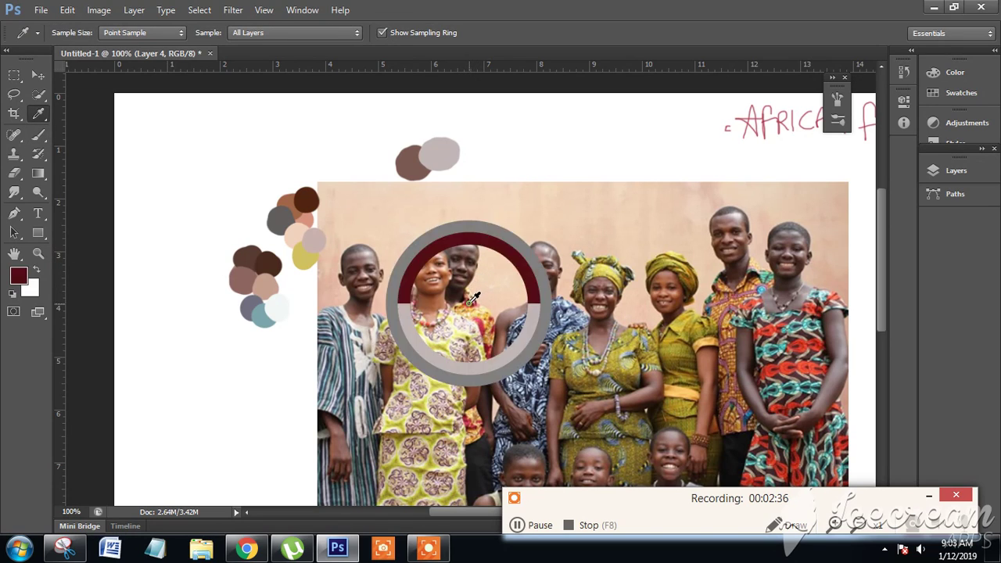
key("b")
left_click_drag(435, 179, 430, 183)
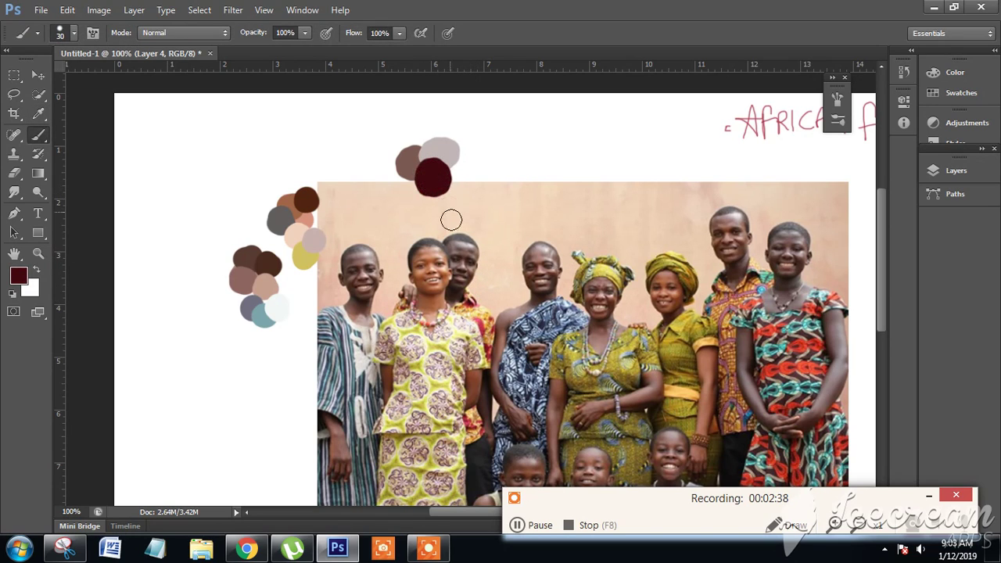
Sample the crimson of his patterned shirt and paint a swatch beside the dark maroon one
key("i")
left_click(483, 321)
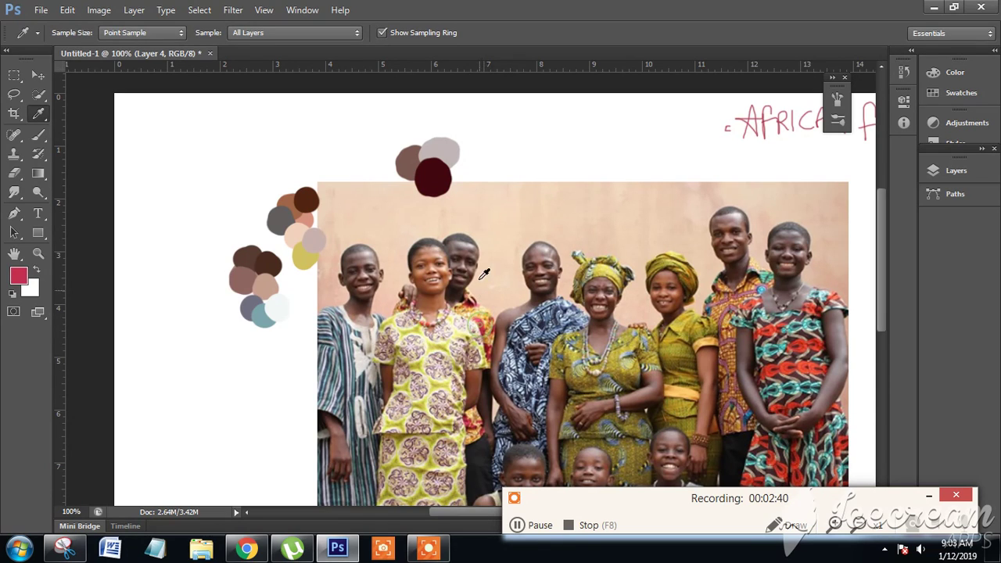
key("b")
mouse_move(445, 161)
left_mouse_down()
mouse_move(459, 178)
mouse_move(468, 169)
left_mouse_up()
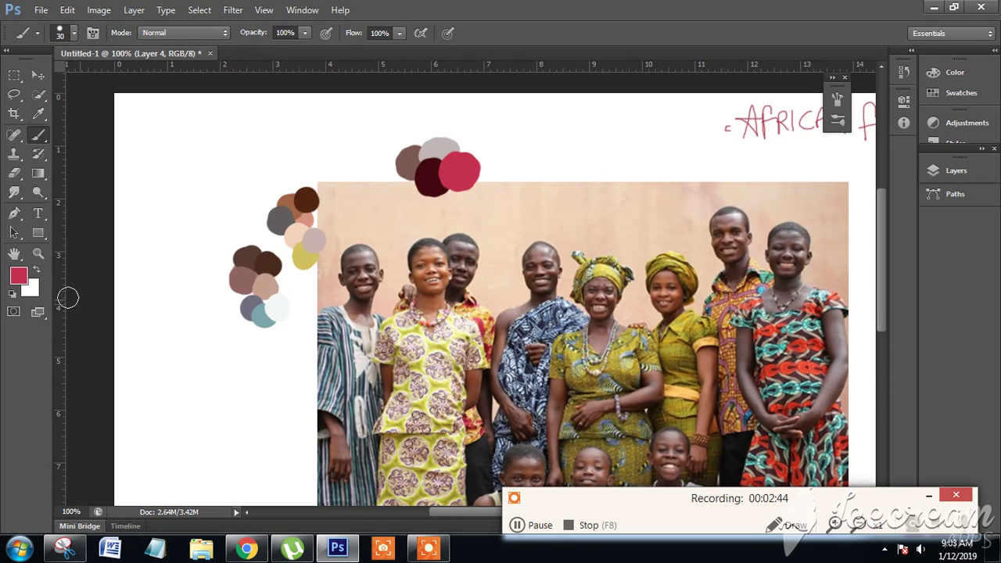
Compare the brown, pale grey, maroon and crimson swatches in the foreground Color Picker and accept the dark maroon 41080f
left_click(19, 276)
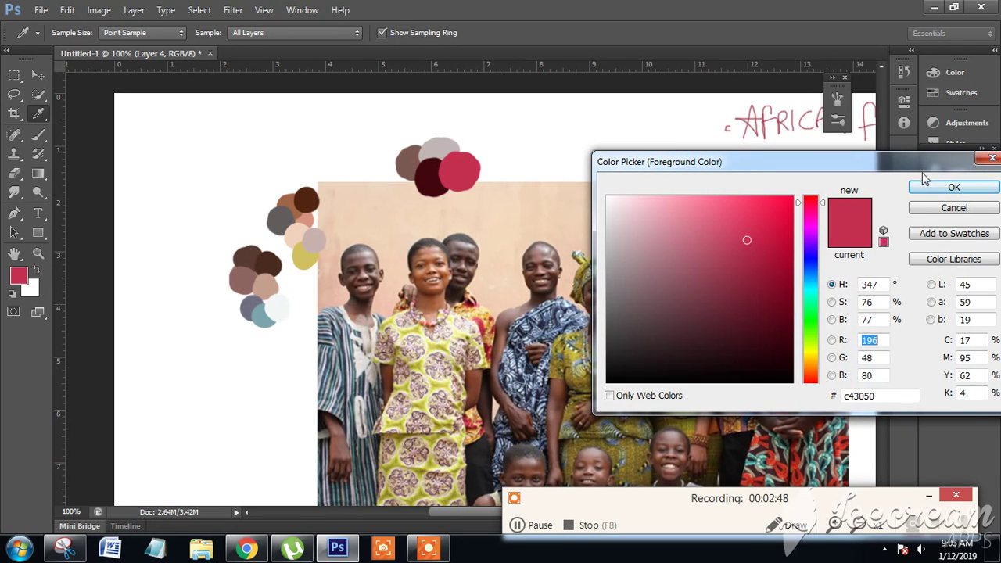
left_click(433, 179)
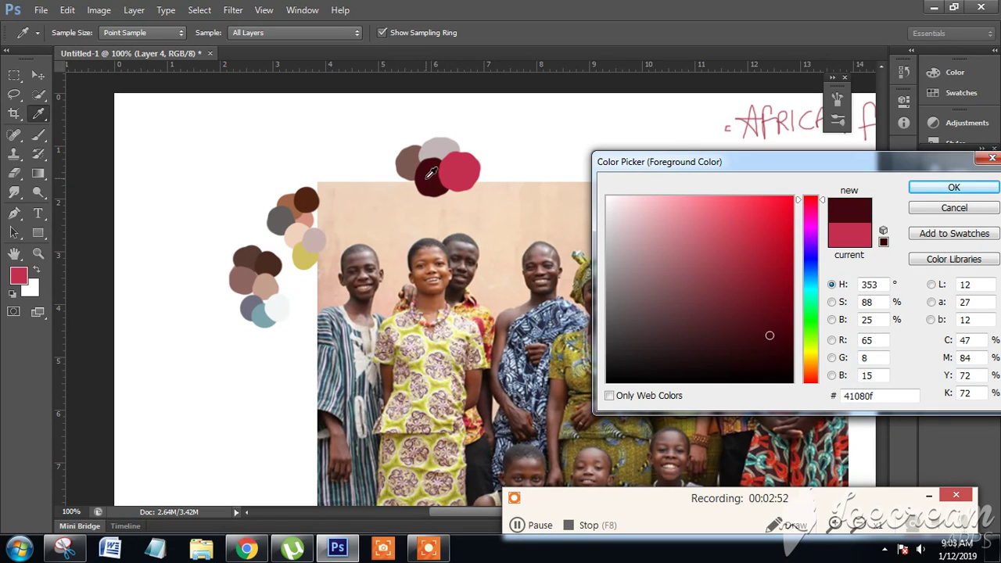
left_click(416, 161)
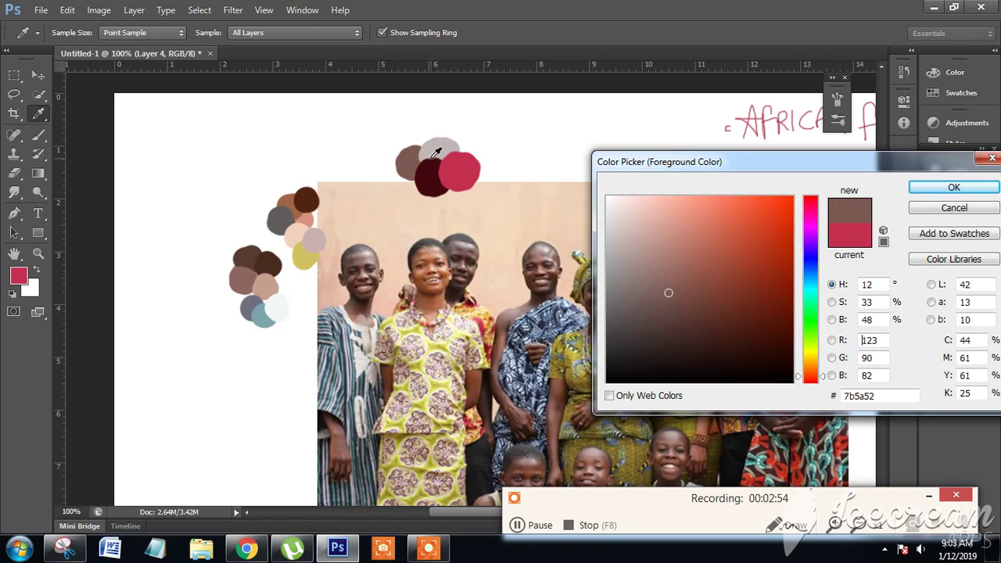
left_click(436, 151)
left_click(433, 175)
left_click(457, 169)
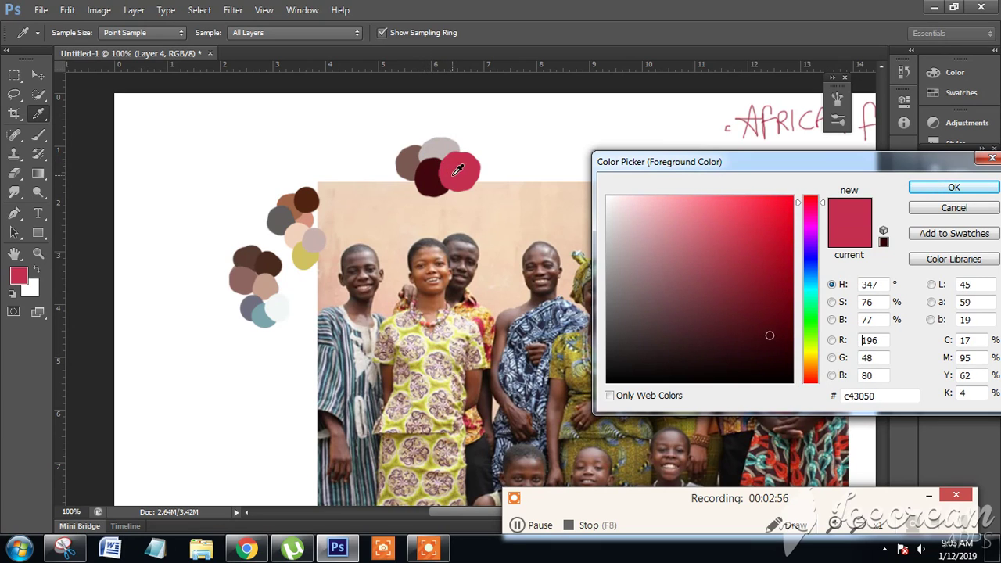
left_click(451, 155)
left_click(427, 161)
left_click(419, 166)
left_click(437, 178)
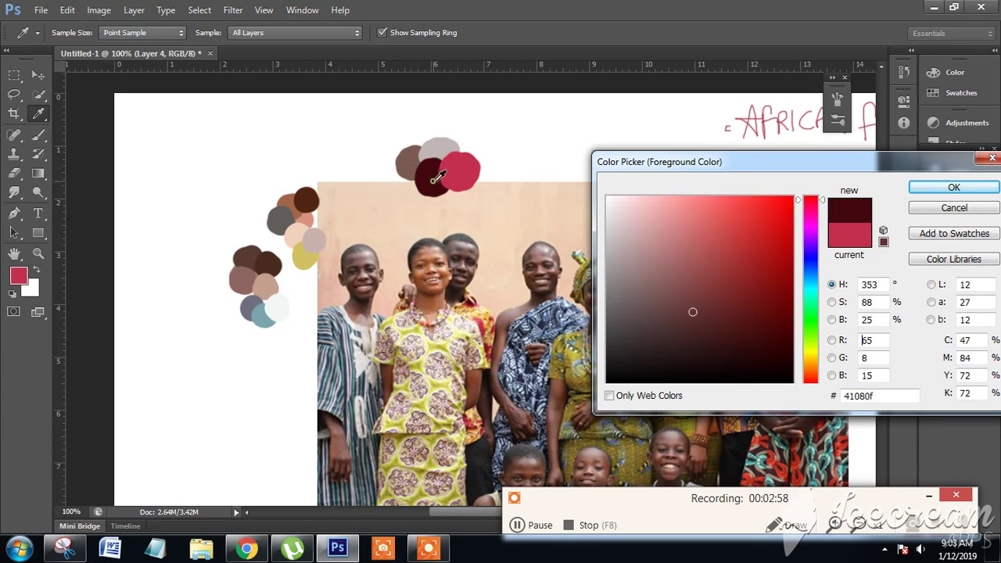
left_click(458, 165)
left_click(439, 151)
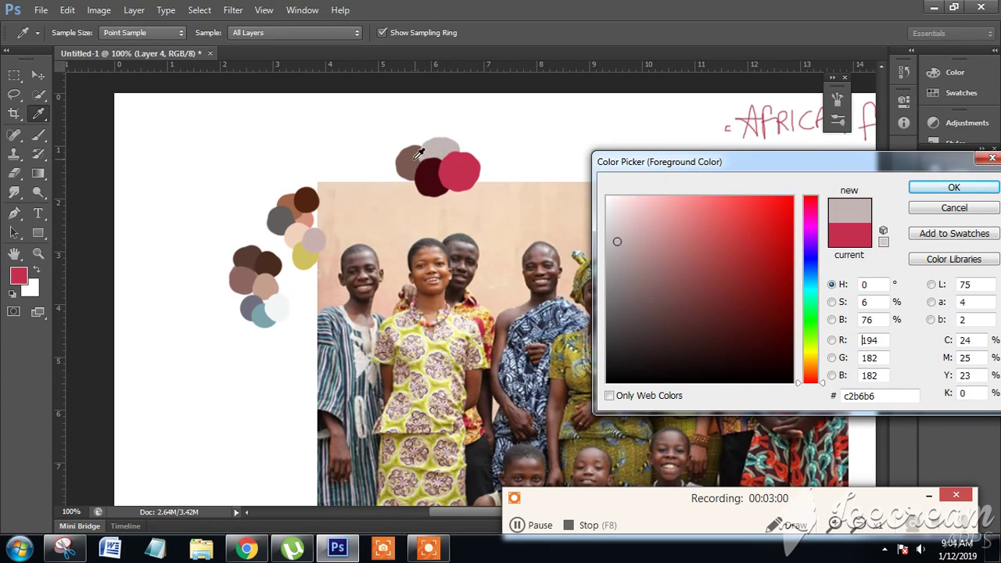
left_click(427, 175)
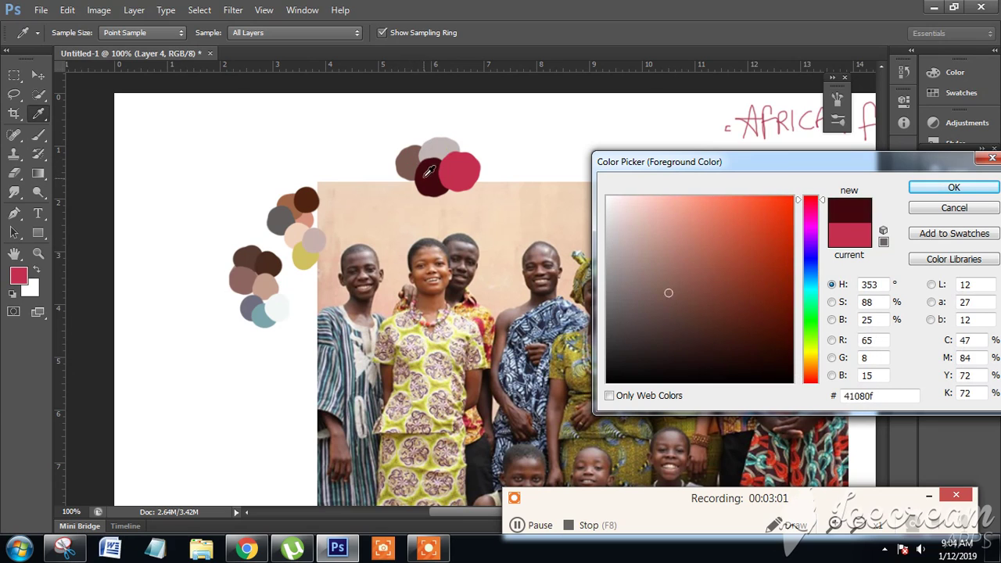
left_click(970, 184)
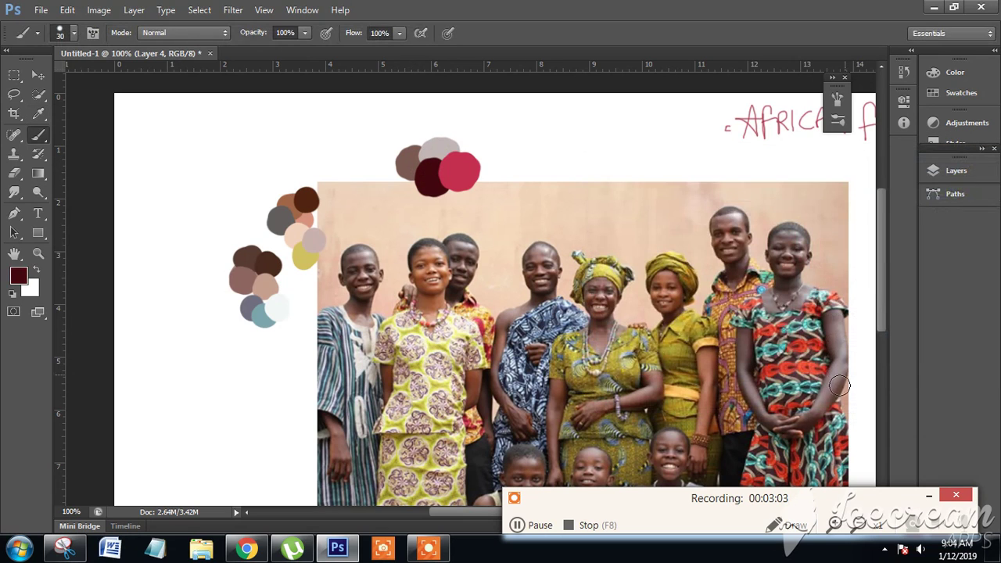
left_click(525, 525)
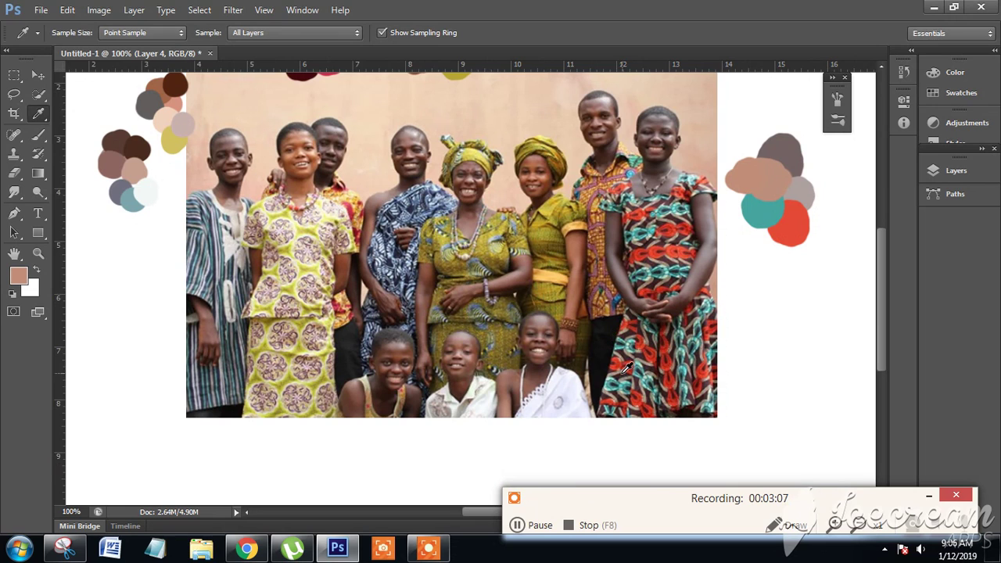
Hand-letter "Color platti" with a 4 px salmon-tan brush in the canvas's upper-left blank area and underline it with an arrow
left_click_drag(617, 371, 631, 391)
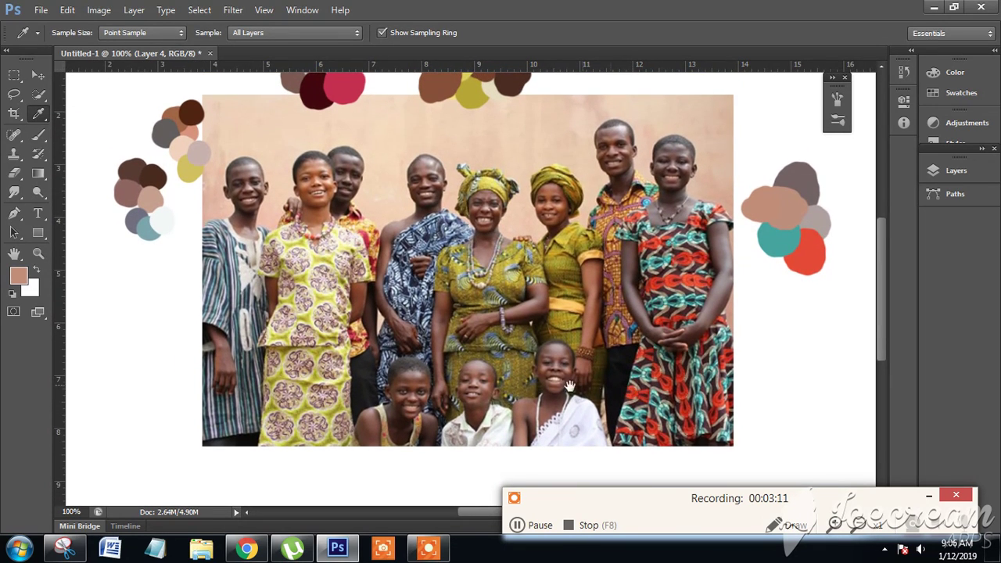
left_click_drag(513, 356, 519, 381)
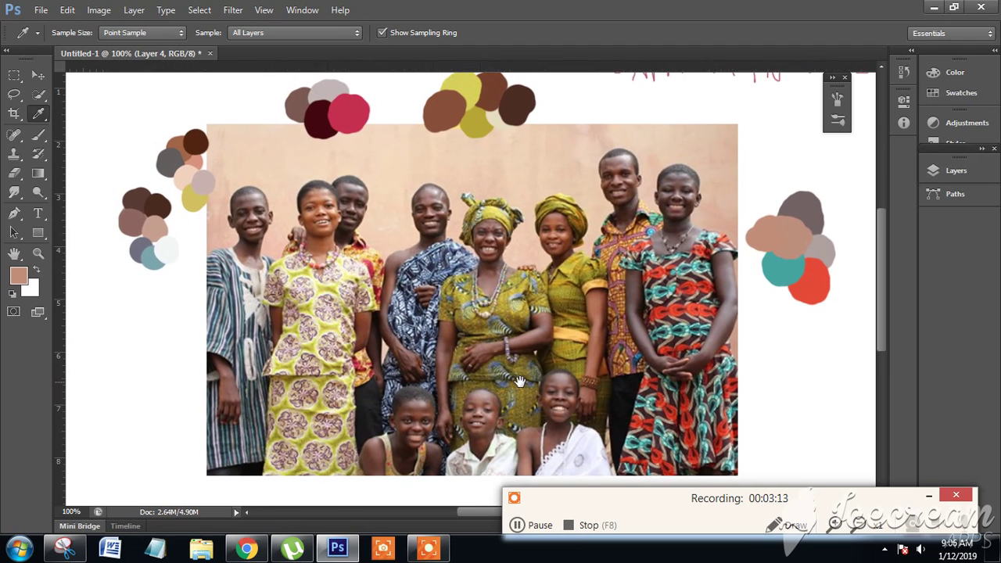
key("b")
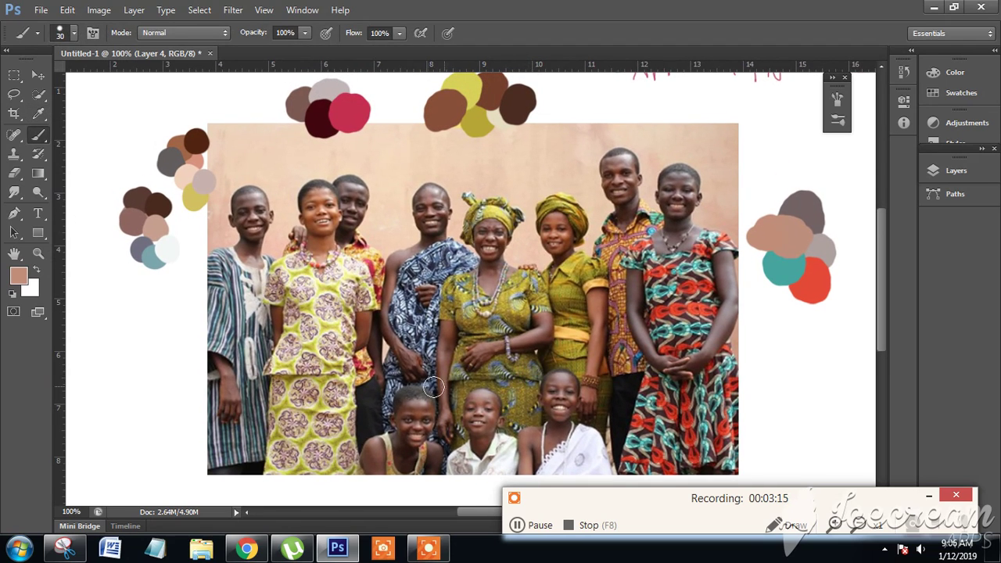
left_click_drag(270, 265, 364, 372)
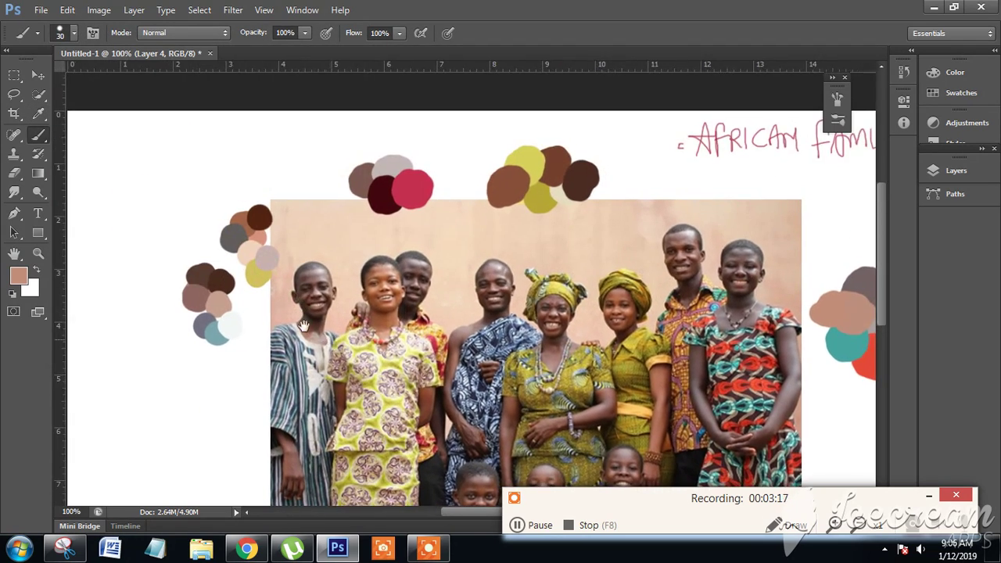
key("bracketleft")
key("bracketleft")
key("bracketleft")
key("bracketleft")
key("bracketleft")
key("bracketleft")
key("bracketleft")
key("bracketleft")
mouse_move(105, 134)
left_mouse_down()
mouse_move(109, 151)
mouse_move(133, 144)
left_mouse_up()
mouse_move(142, 153)
left_mouse_down()
mouse_move(149, 141)
mouse_move(156, 154)
mouse_move(187, 149)
left_mouse_up()
mouse_move(199, 130)
left_mouse_down()
mouse_move(197, 153)
mouse_move(213, 149)
mouse_move(188, 149)
mouse_move(209, 140)
left_mouse_up()
key("ctrl+z")
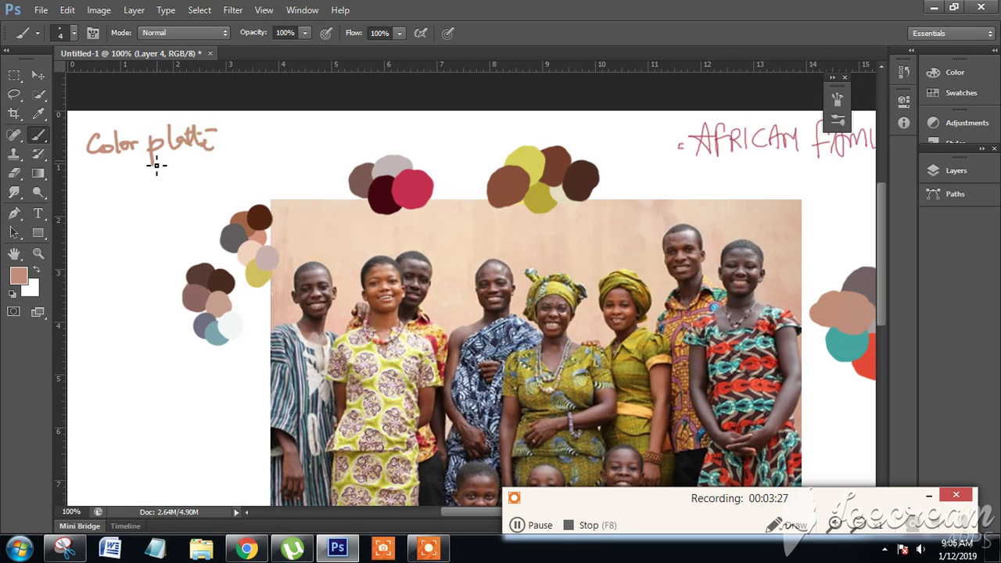
left_click_drag(124, 164, 233, 159)
left_click(247, 162)
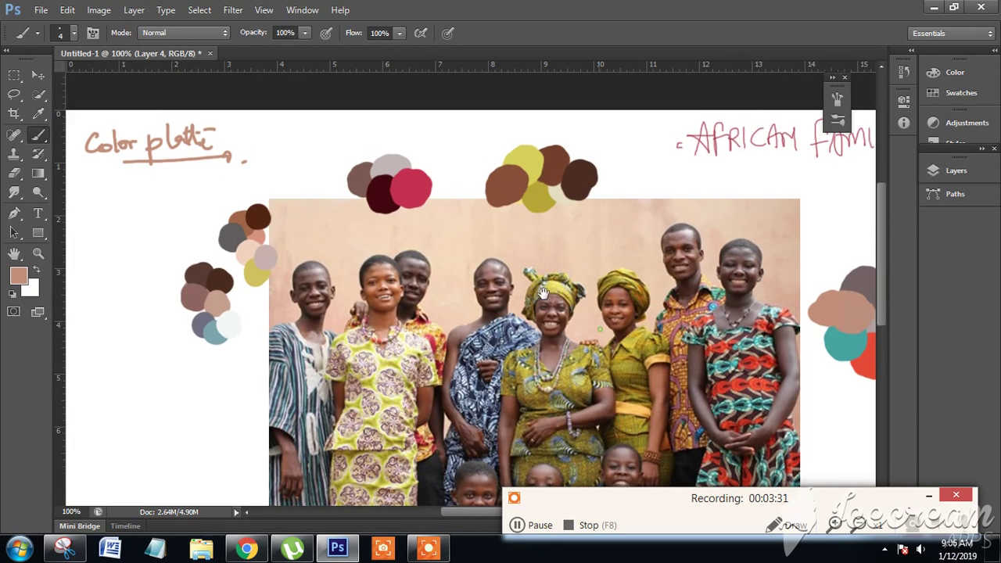
Paint a salmon-tan swatch with a 30 px brush below the photo, under the leftmost seated child
mouse_move(592, 309)
left_mouse_down()
mouse_move(519, 251)
mouse_move(519, 238)
mouse_move(543, 237)
left_mouse_up()
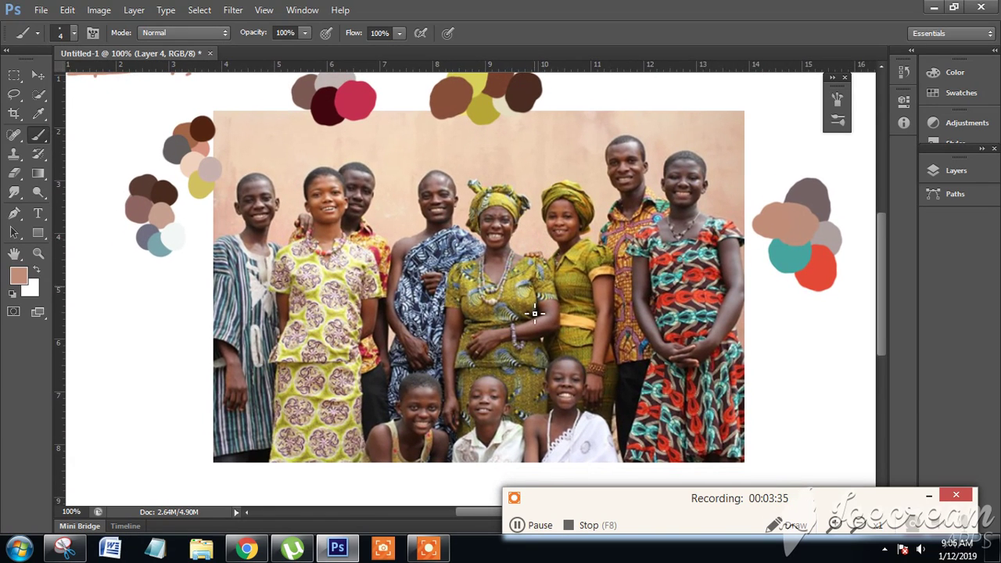
key("i")
left_click_drag(444, 426, 447, 405)
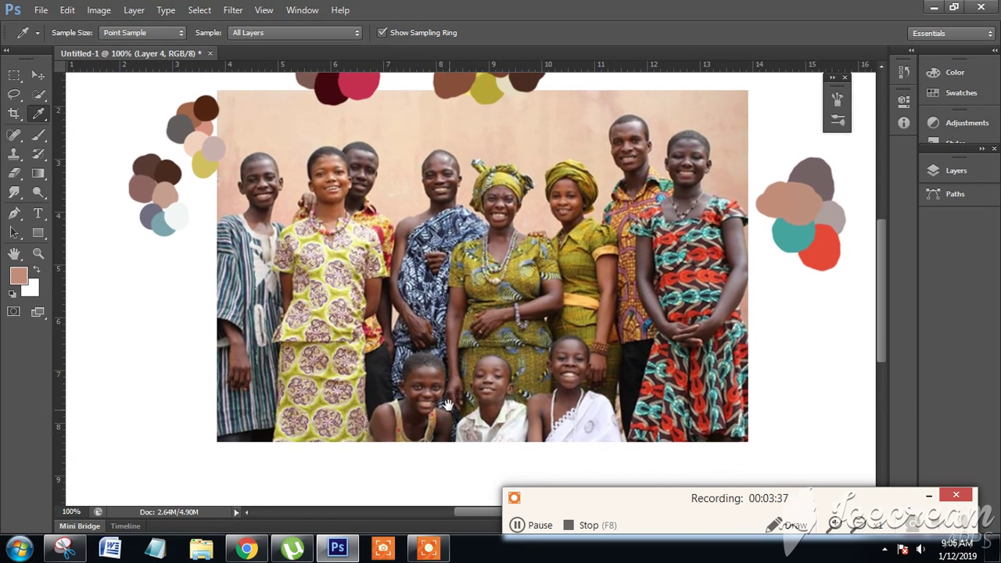
key("b")
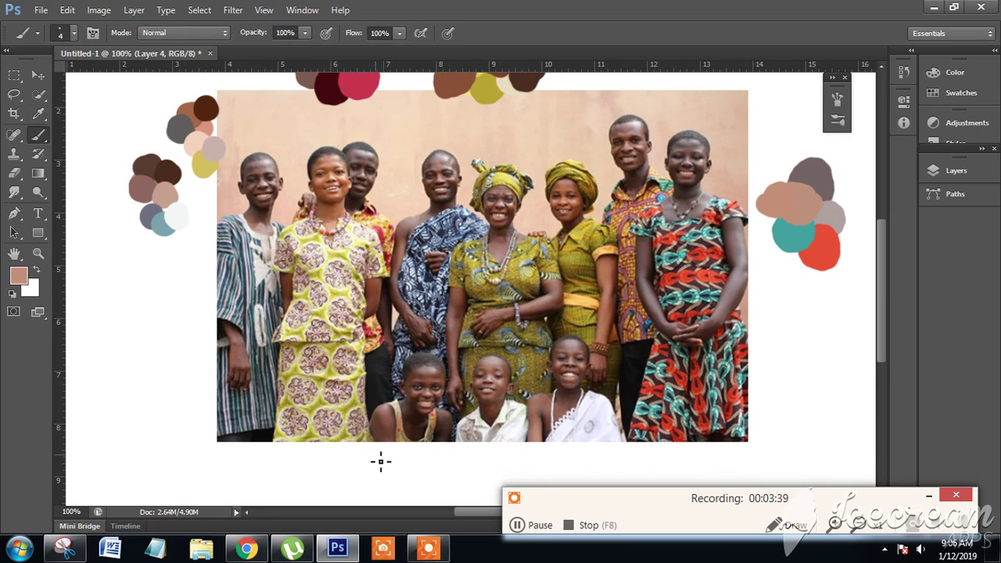
mouse_move(382, 484)
left_mouse_down()
mouse_move(373, 471)
mouse_move(383, 469)
left_mouse_up()
Sample the light tan highlight on the leftmost seated child's face and paint a swatch beside the salmon-tan one
key("i")
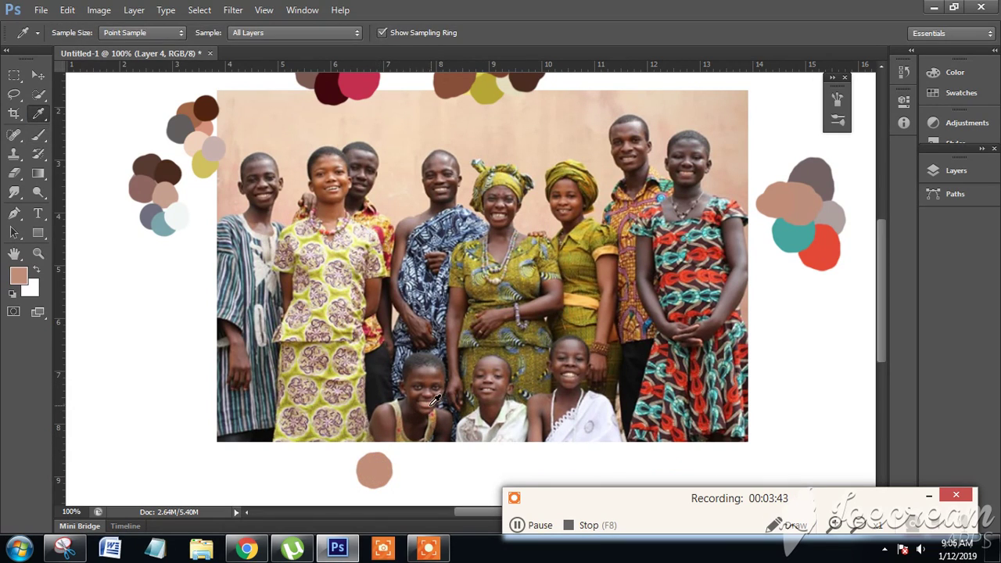
left_click(430, 399)
key("b")
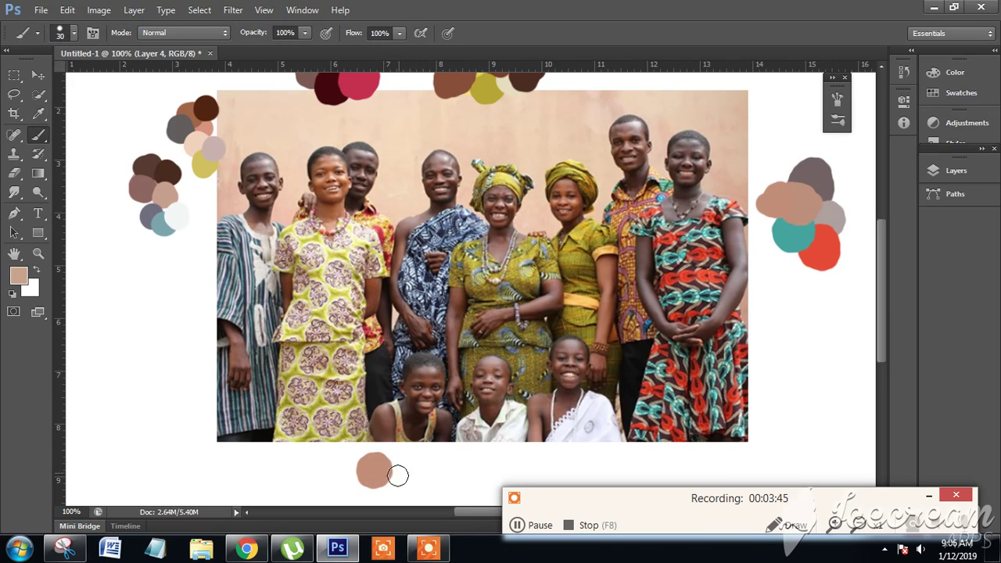
left_click_drag(397, 474, 394, 479)
Sample the dark grey of the child's hair, paint a swatch left of the salmon-tan one, and check the colour in the Color Picker
key("i")
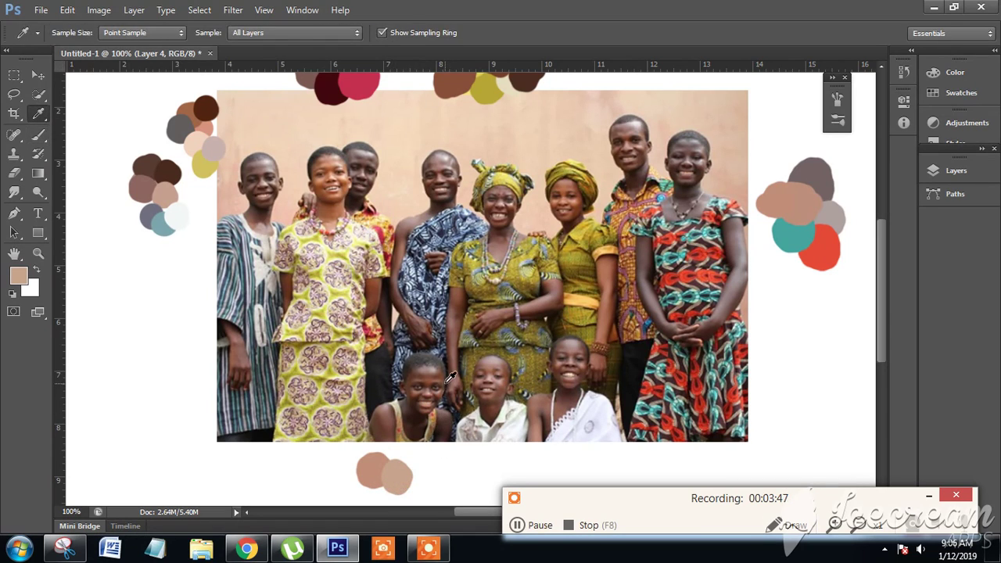
left_click(437, 354)
key("b")
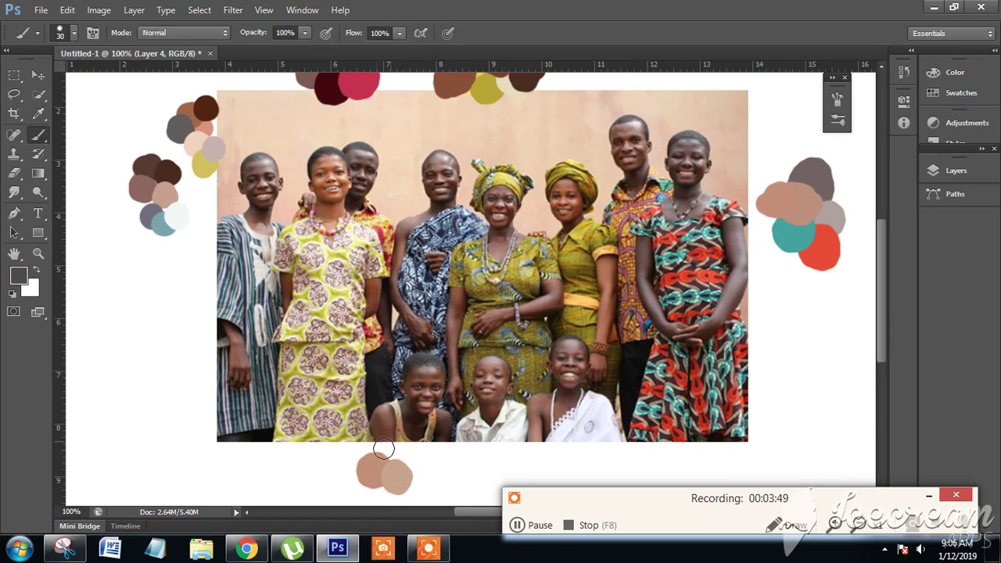
left_click_drag(370, 474, 348, 477)
left_click(19, 275)
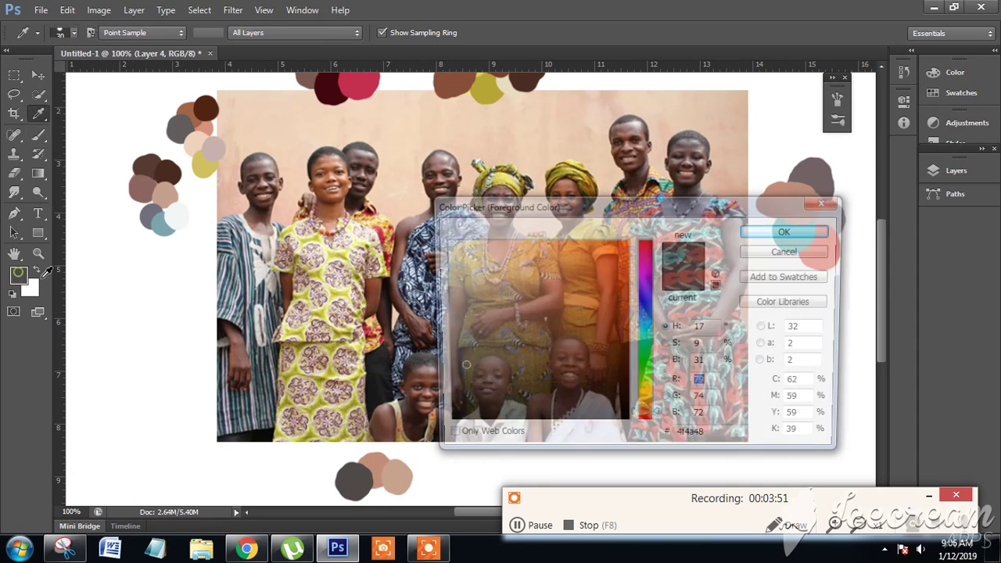
left_click(809, 231)
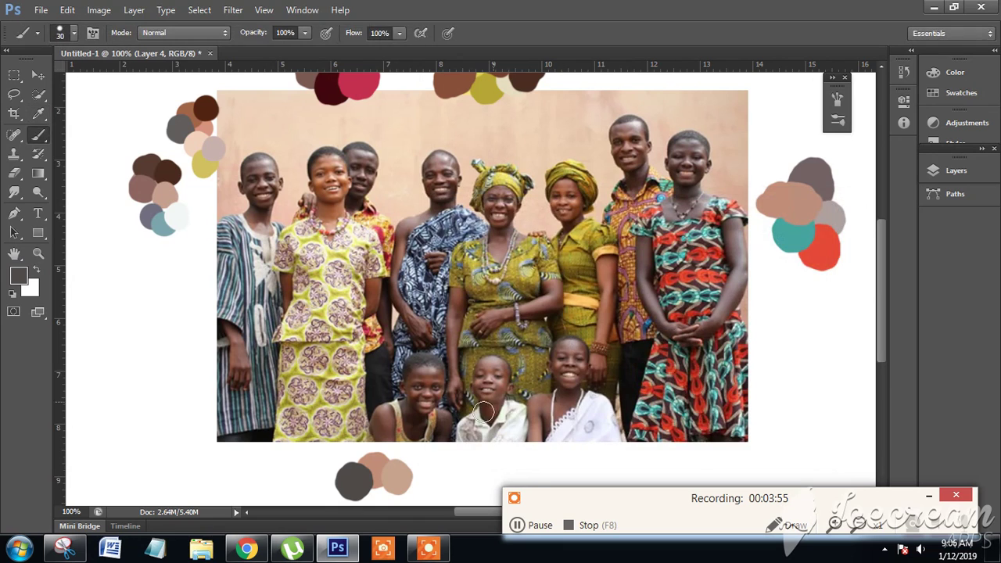
Sample the dark brown of the leftmost seated child's shoulder, paint a swatch right of the light tan one, and check it in the Color Picker
key("i")
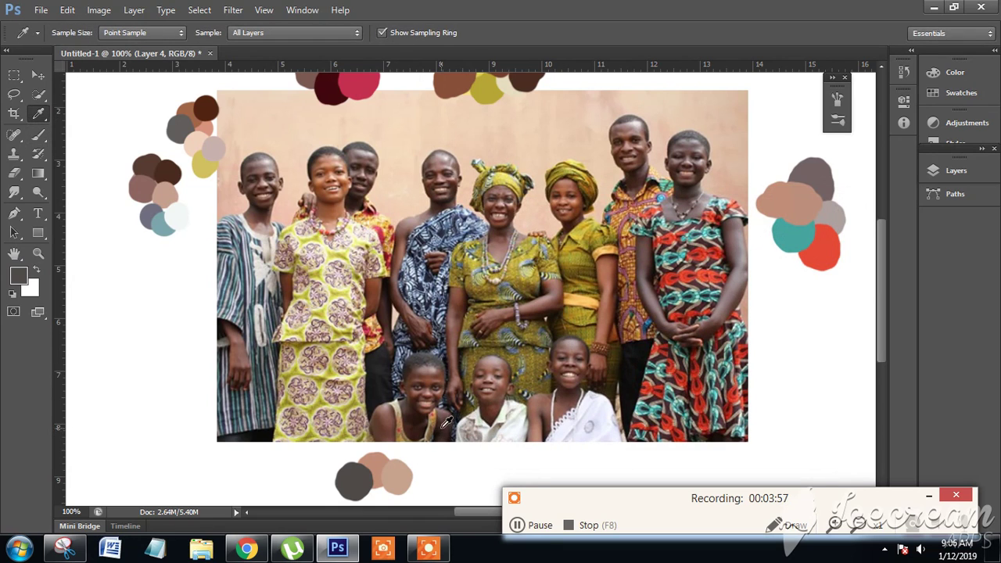
left_click(446, 422)
key("b")
mouse_move(429, 476)
left_mouse_down()
mouse_move(420, 482)
mouse_move(428, 477)
left_mouse_up()
left_click(17, 277)
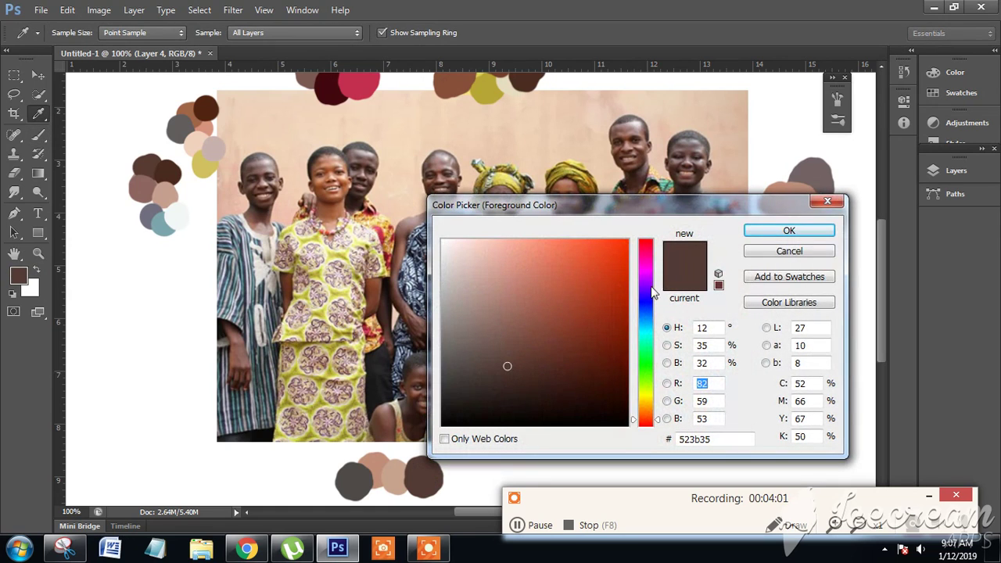
left_click(810, 235)
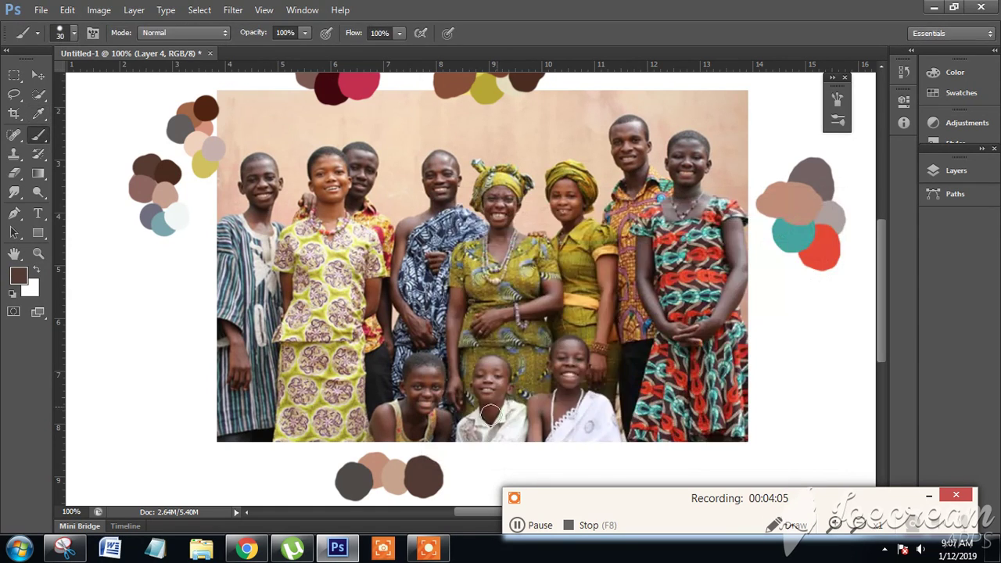
Sample the greyish-pink highlight on the rightmost seated child's head, paint a swatch below the photo, and check the colour in the Color Picker
key("i")
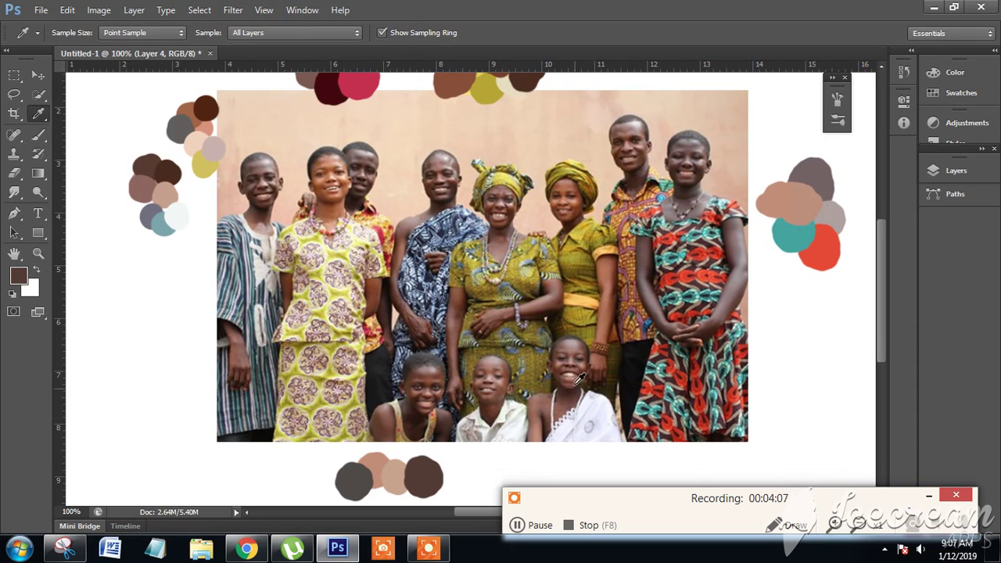
left_click(573, 341)
key("b")
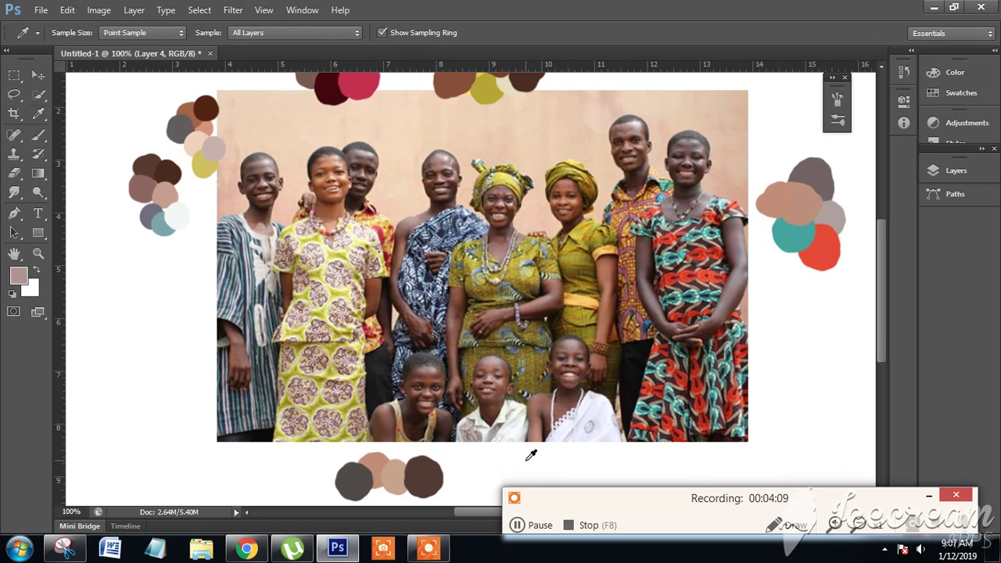
left_click(527, 461)
key("i")
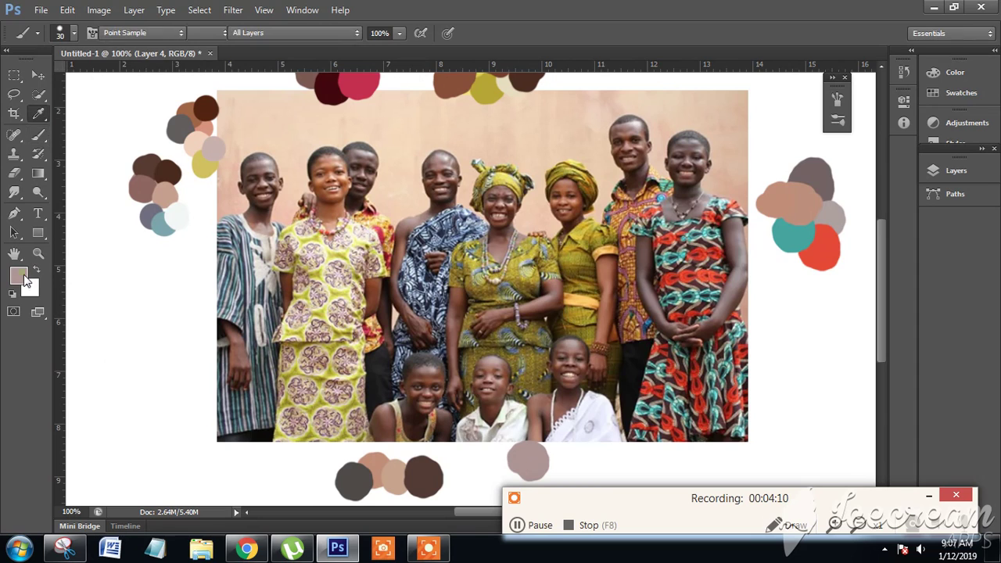
left_click(18, 275)
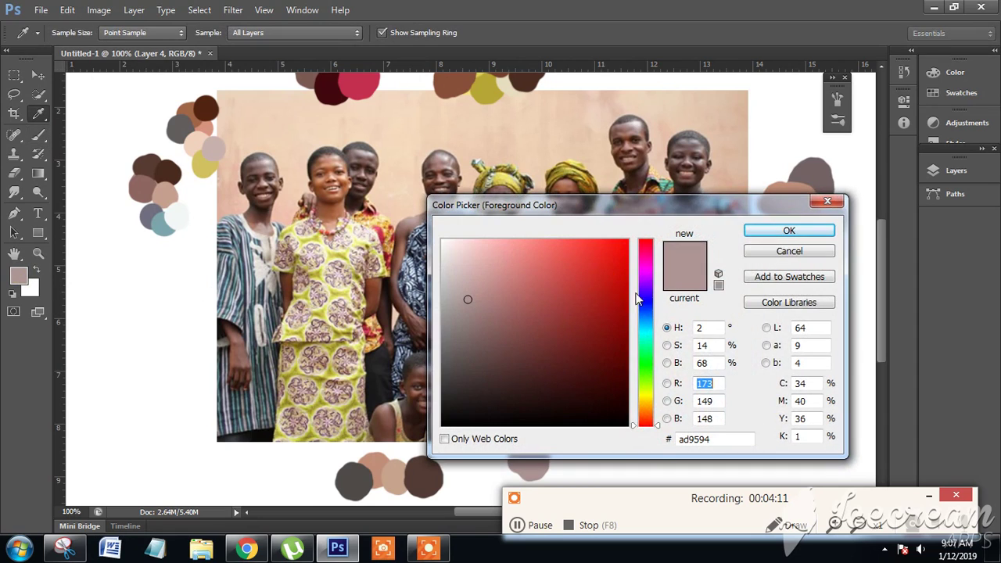
left_click(789, 231)
key("b")
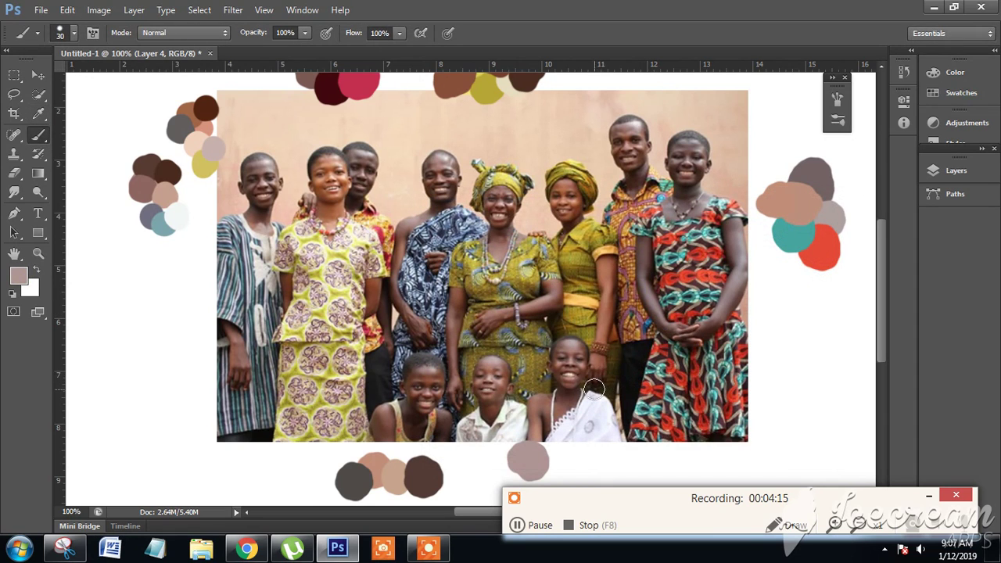
Sample the reddish brown of the rightmost seated child's skin, paint a swatch right of the greyish-pink one, and check it in the Color Picker
key("i")
left_click(570, 399)
key("b")
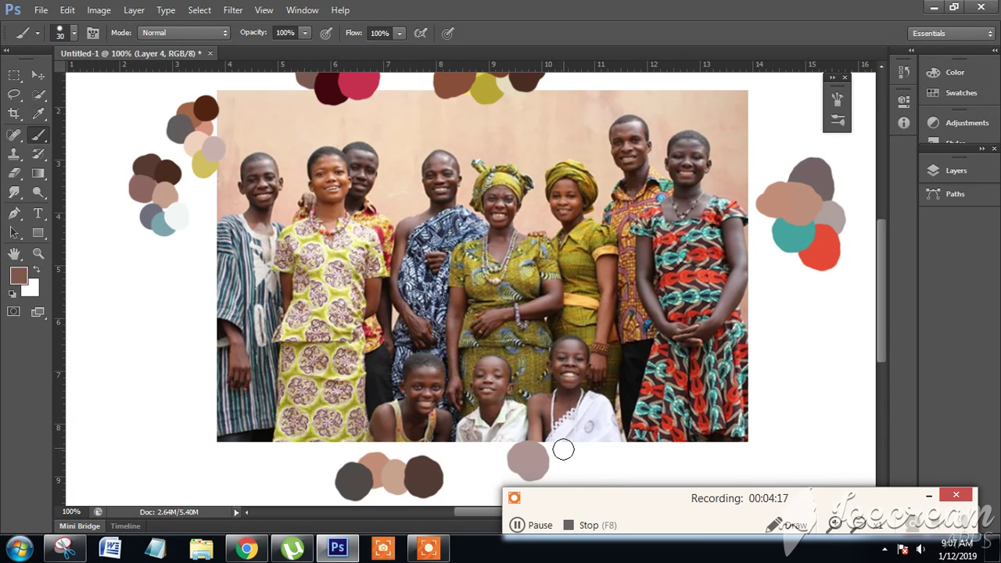
left_click_drag(553, 465, 558, 466)
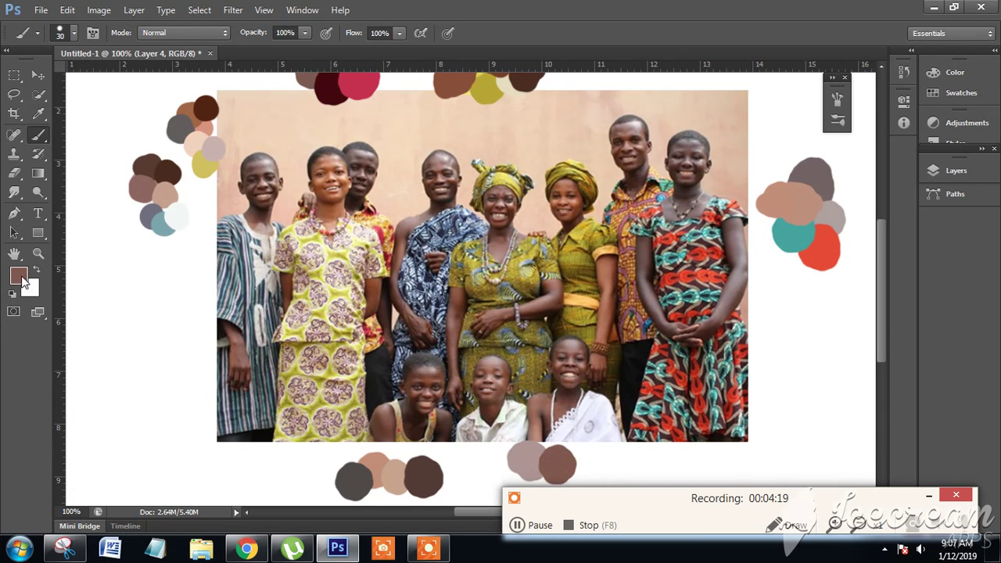
left_click(22, 279)
left_click(787, 231)
Sample the pale lavender of the rightmost seated child's white cloth, paint a swatch beside the reddish-brown one, and check the colour
left_click(599, 409, "alt")
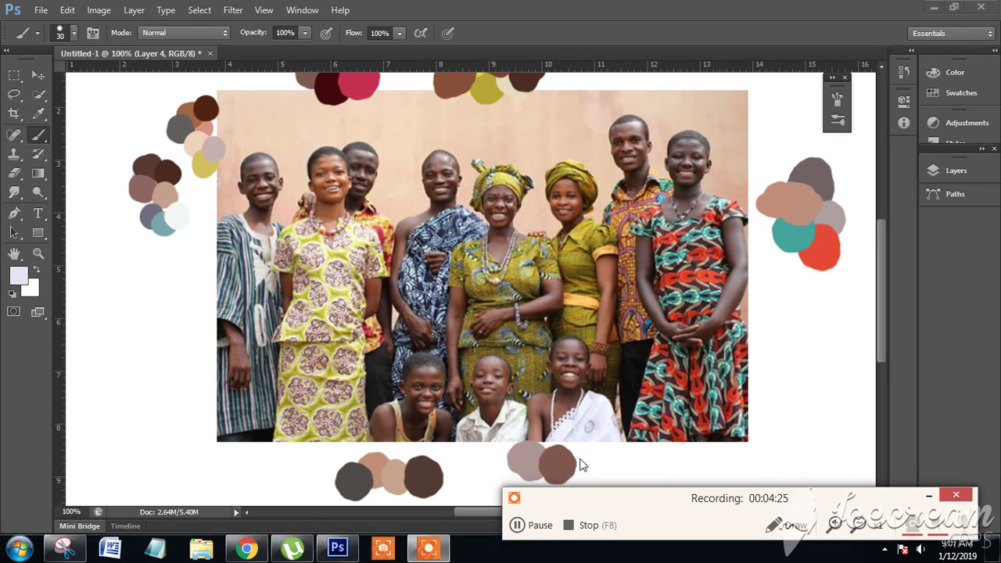
left_click(573, 466)
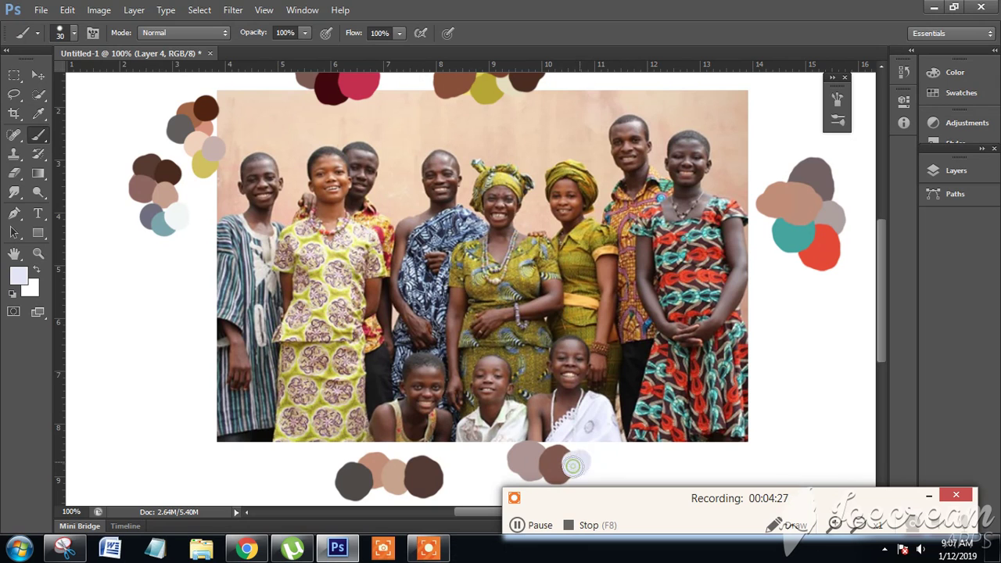
left_click(24, 279)
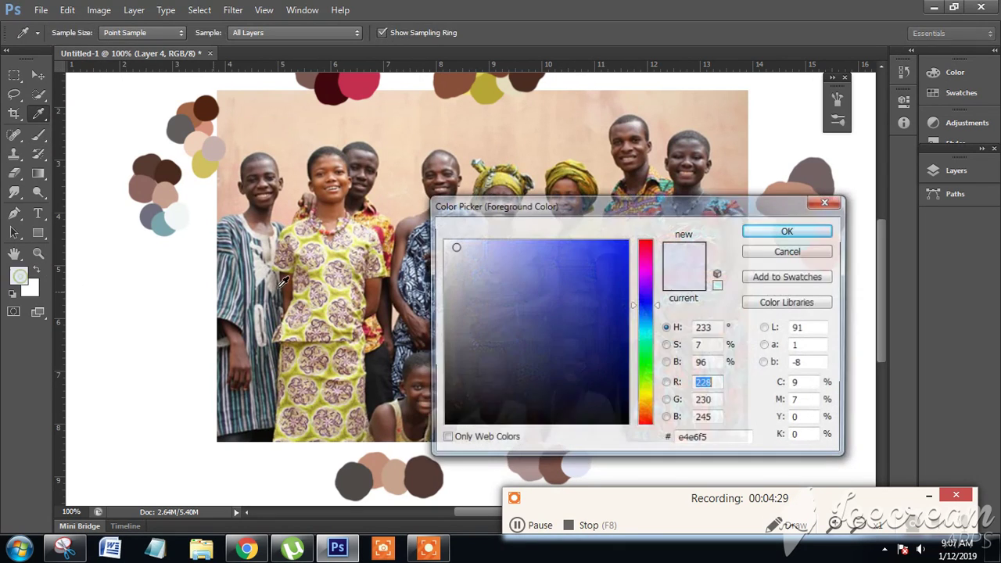
left_click(790, 231)
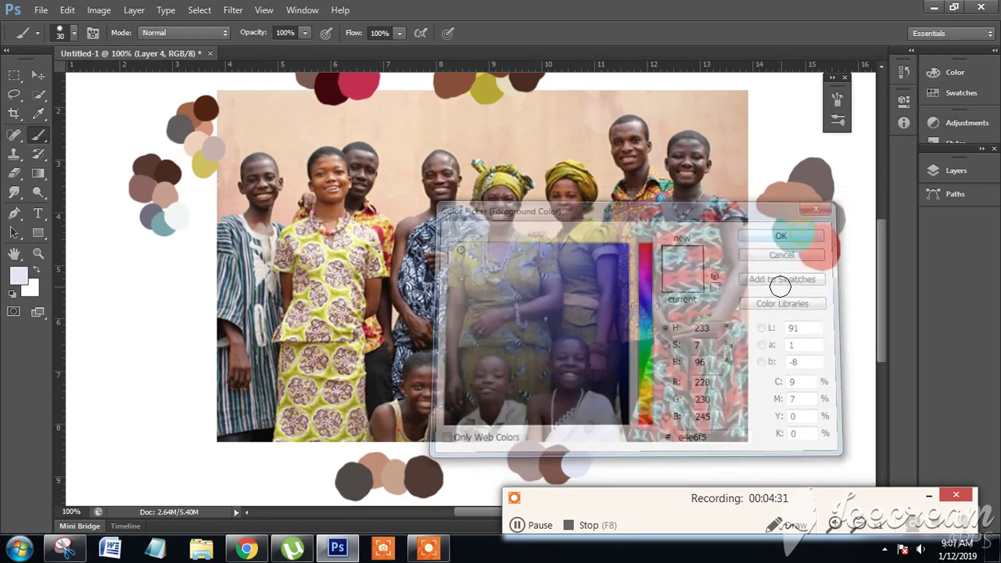
Reduce the brush size to 1 px and set the foreground colour to a vivid pinkish red
left_click_drag(760, 252, 755, 283)
scroll(756, 283, "up", 2)
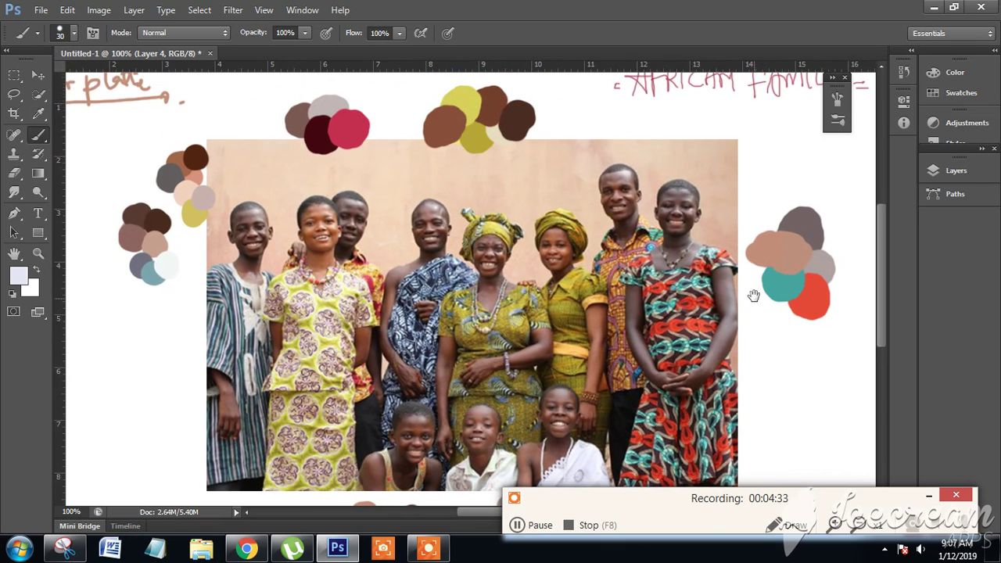
key("ctrl+minus")
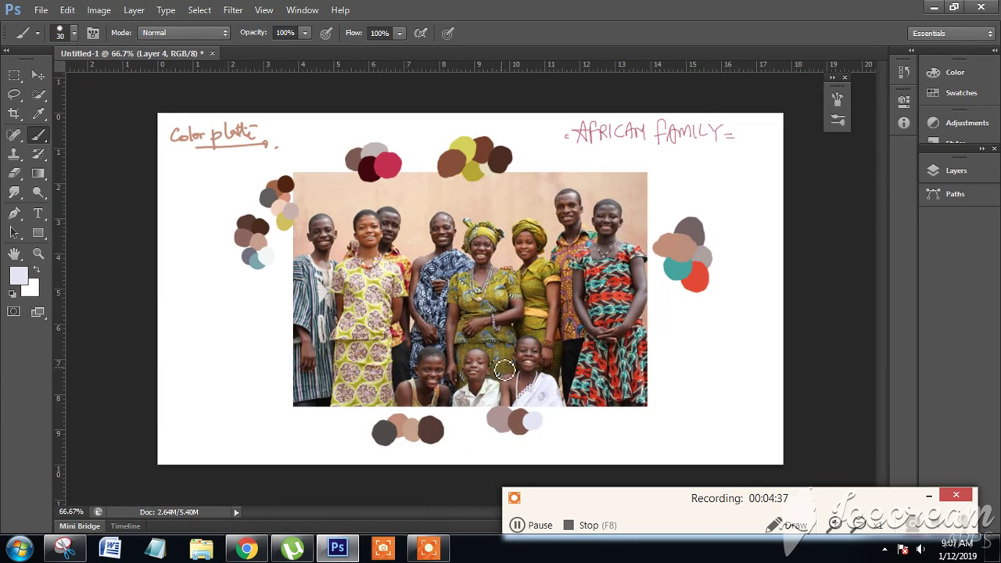
key("bracketleft")
key("i")
left_click(19, 275)
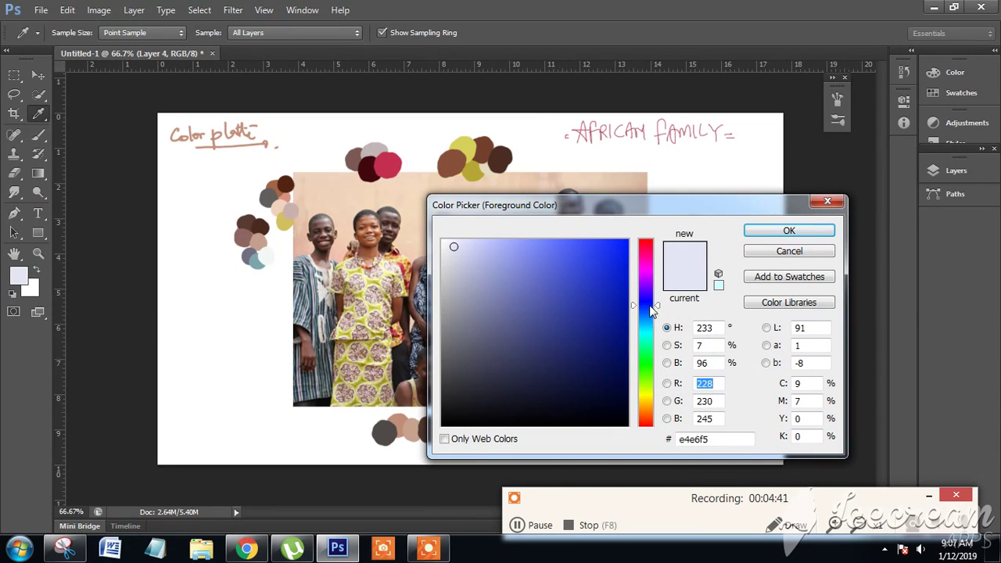
left_click(648, 248)
left_click(603, 259)
left_click(789, 230)
key("b")
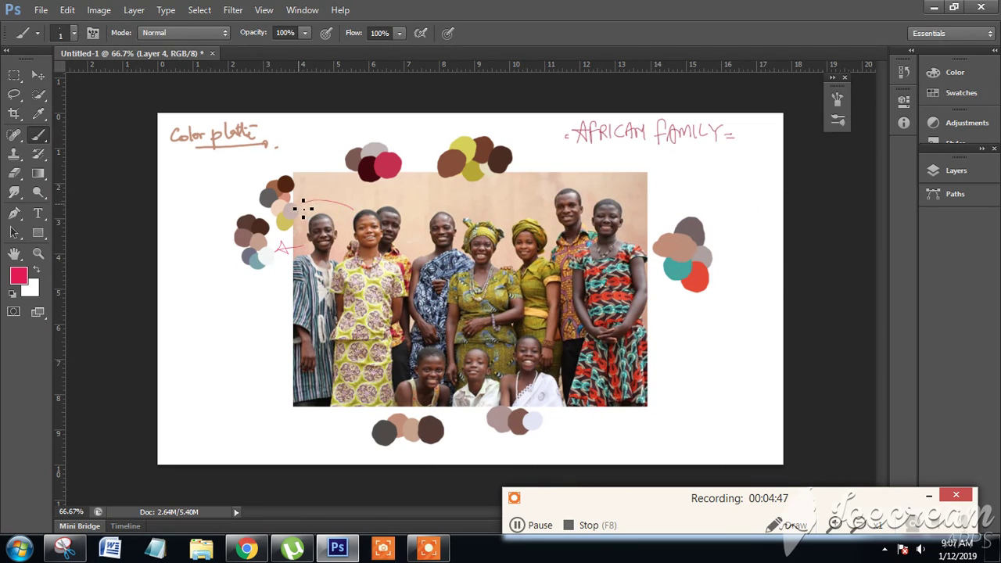
Draw thin pinkish-red arrows from the people in the photo to their matching colour palettes on all four sides
mouse_move(410, 247)
left_mouse_down()
mouse_move(401, 189)
mouse_move(405, 202)
left_mouse_up()
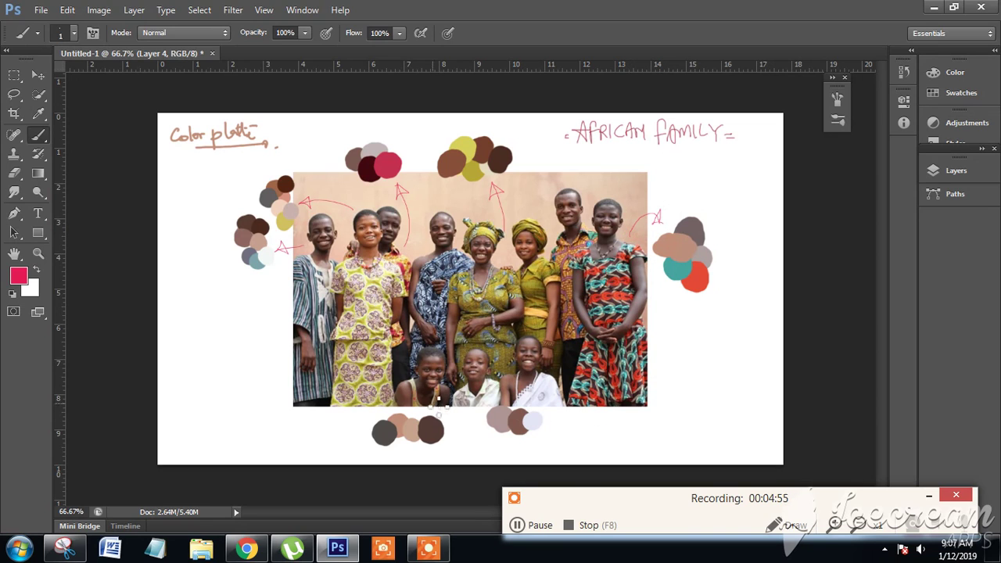
left_click_drag(450, 431, 444, 412)
left_click_drag(546, 419, 555, 424)
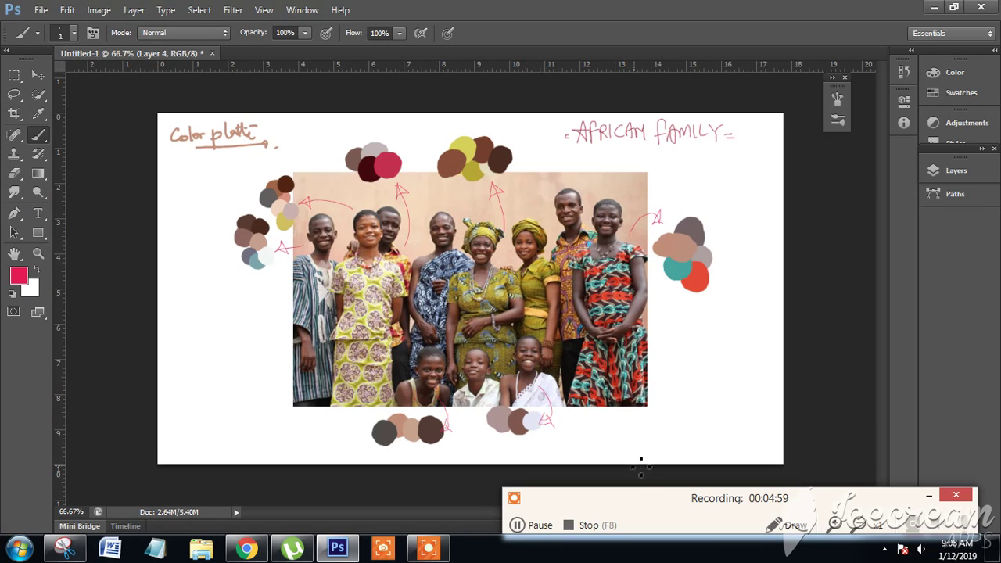